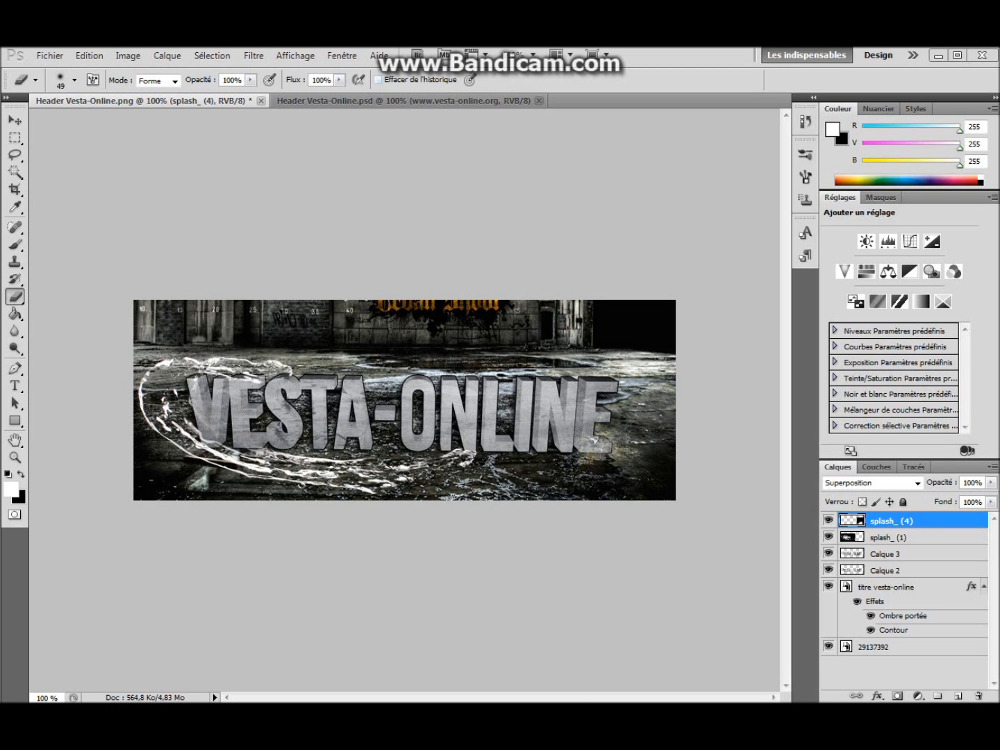
Step: Compare the finished Header Vesta-Online.psd with the working header, and return to Header Vesta-Online.png
{"action": "left_click", "coordinate": [471, 101]}
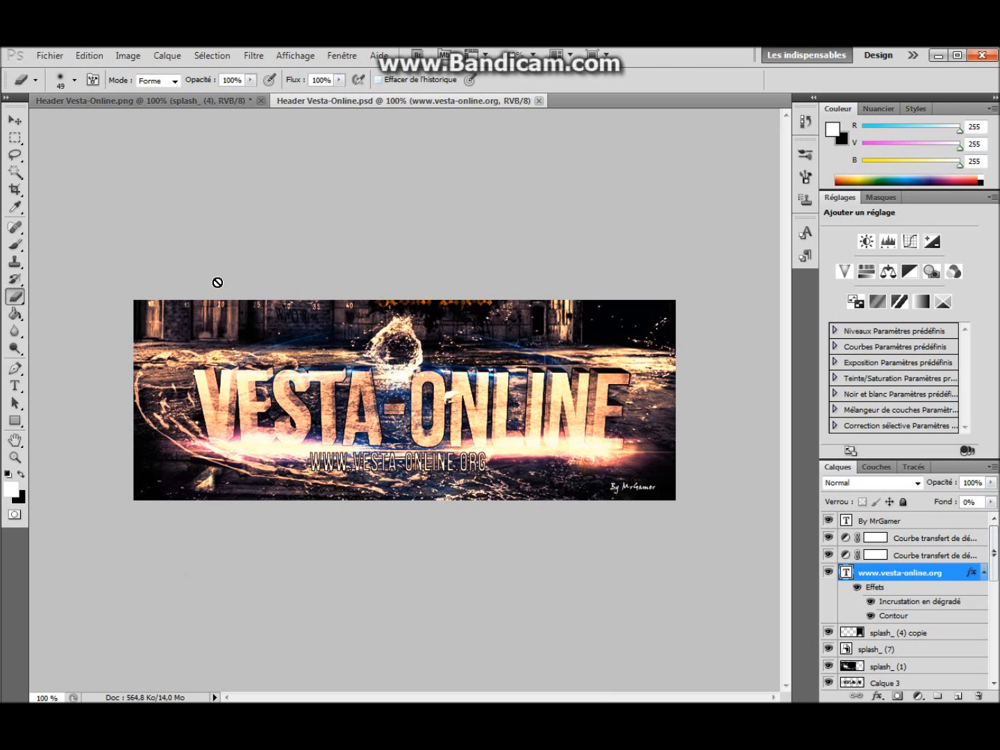
{"action": "left_click", "coordinate": [202, 100]}
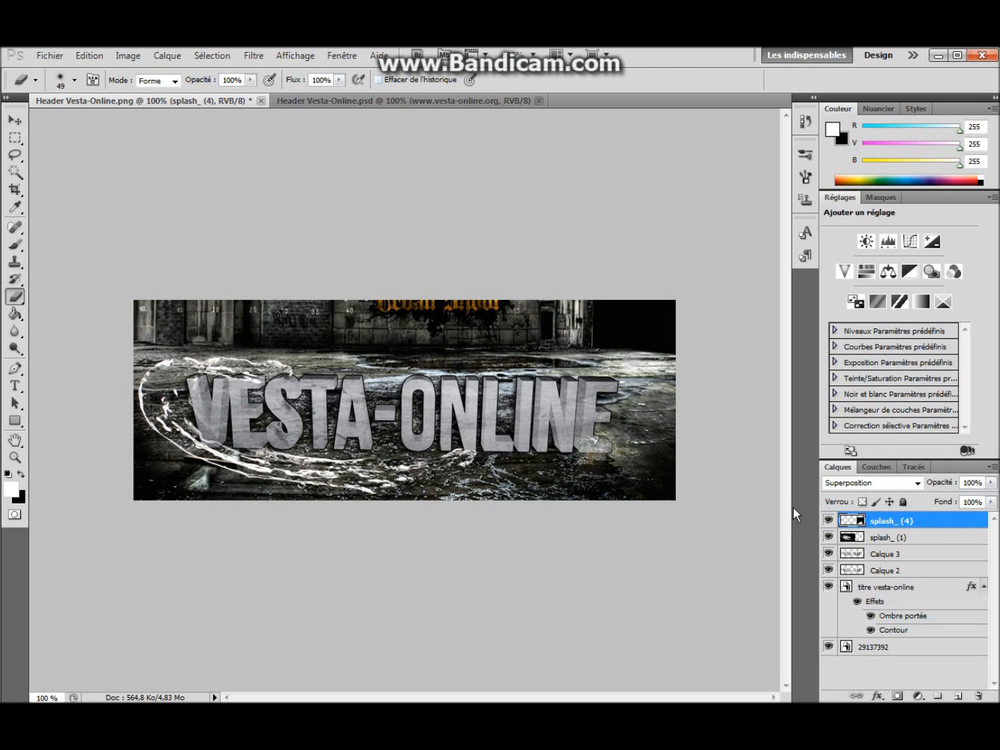
Step: Undo the last erasure on the splash_ (4) layer and set its blend mode to Normal
{"action": "key", "text": "ctrl+z"}
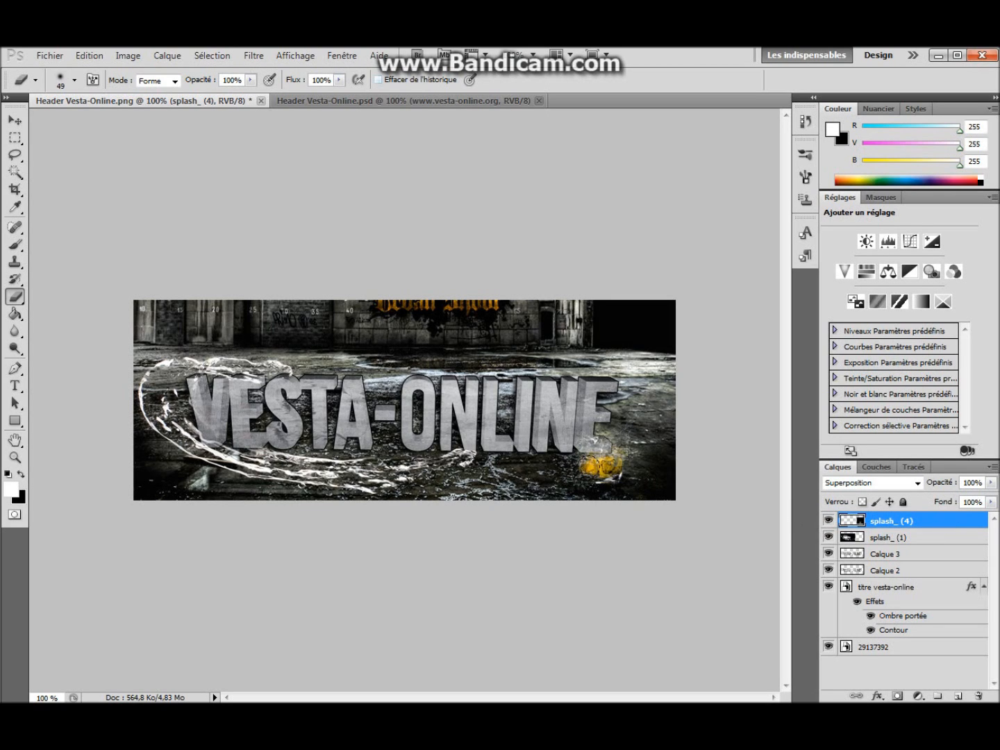
{"action": "left_click", "coordinate": [891, 481]}
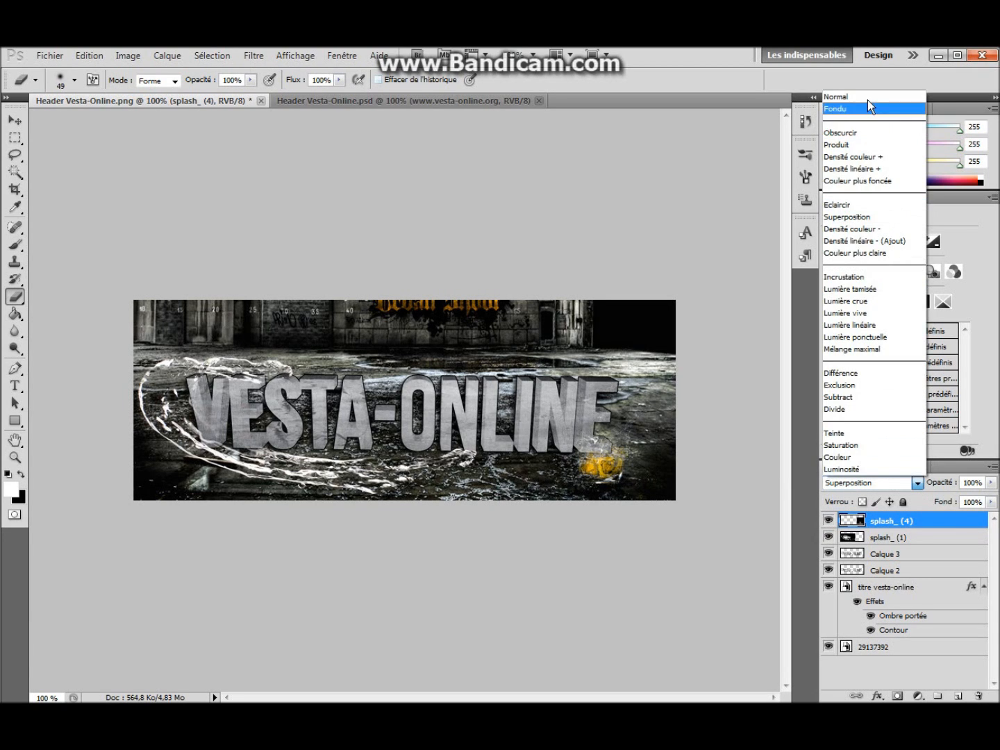
{"action": "left_click", "coordinate": [835, 96]}
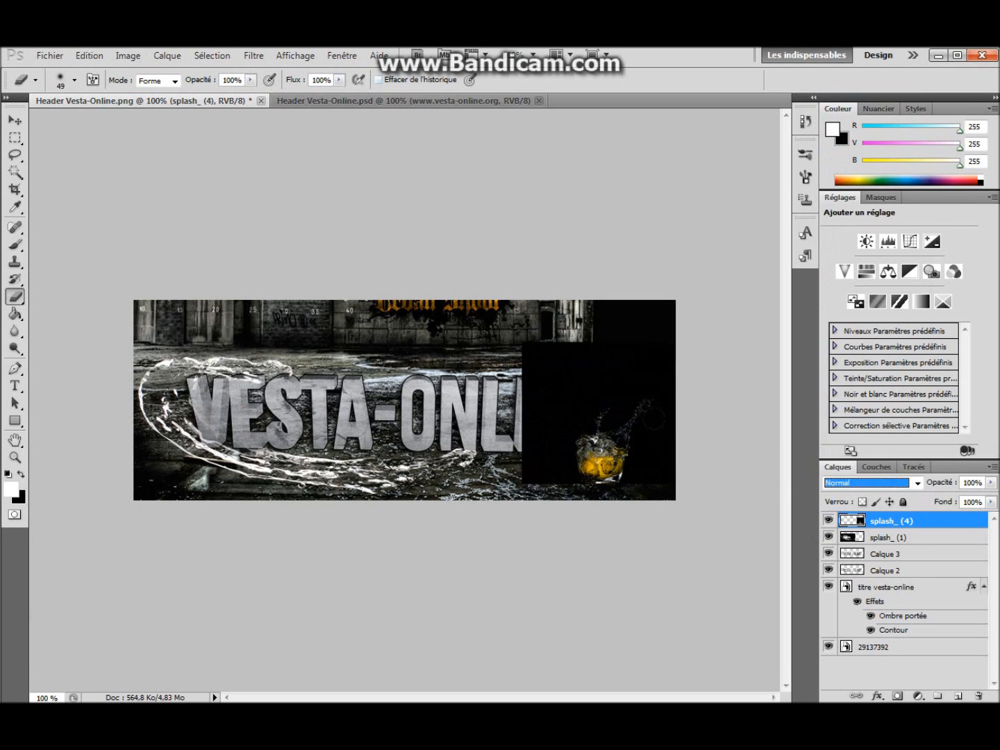
Step: Set the splash_ (4) layer's blend mode to Superposition and erase the orange glass below the title's final letter
{"action": "left_click", "coordinate": [915, 482]}
{"action": "left_click", "coordinate": [864, 217]}
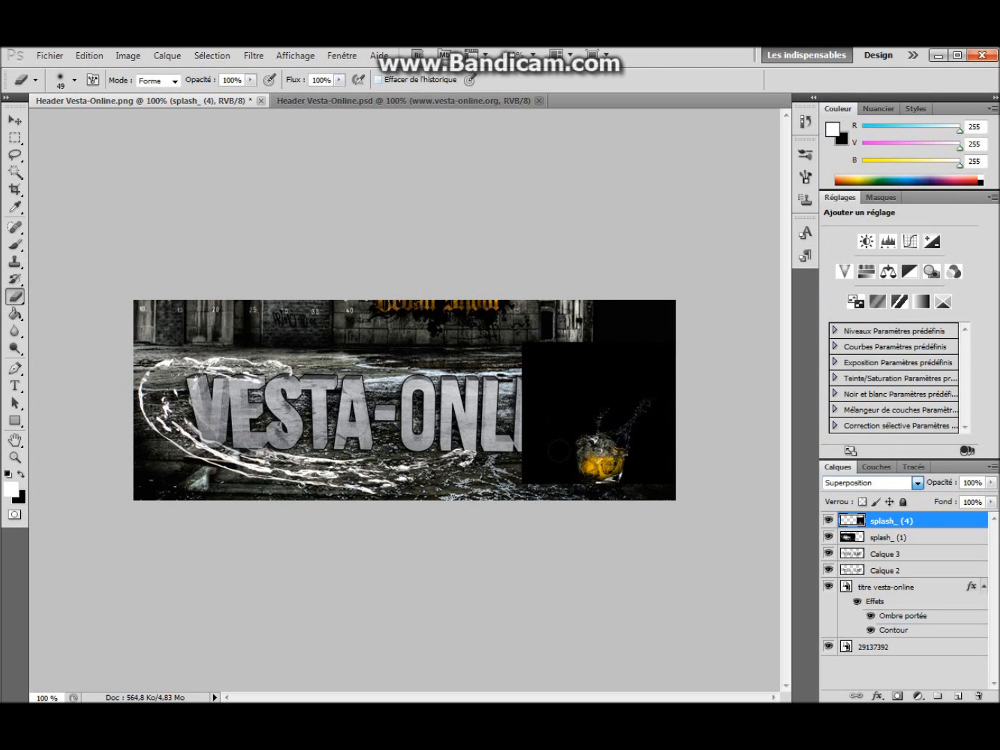
{"action": "mouse_move", "coordinate": [612, 475]}
{"action": "left_mouse_down"}
{"action": "mouse_move", "coordinate": [596, 478]}
{"action": "mouse_move", "coordinate": [620, 471]}
{"action": "mouse_move", "coordinate": [600, 470]}
{"action": "left_mouse_up"}
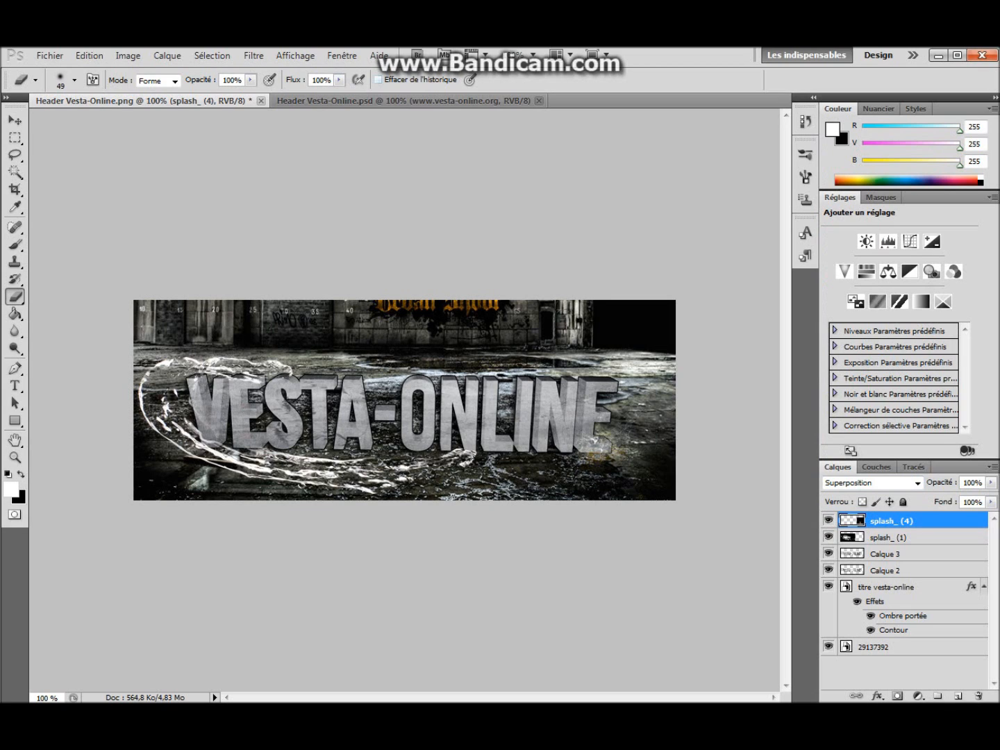
Step: Place the splash_ (7) image from the Splash folder in the header and scale it to about 107% width and 76% height
{"action": "key", "text": "alt+Tab"}
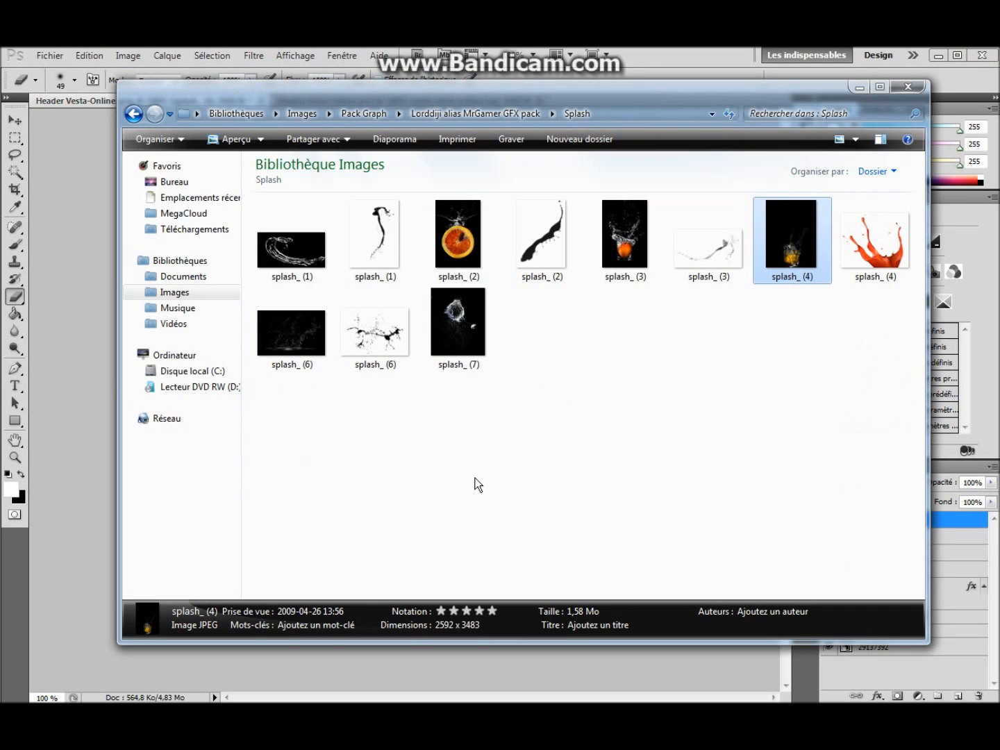
{"action": "left_click_drag", "start_coordinate": [448, 326], "coordinate": [536, 678]}
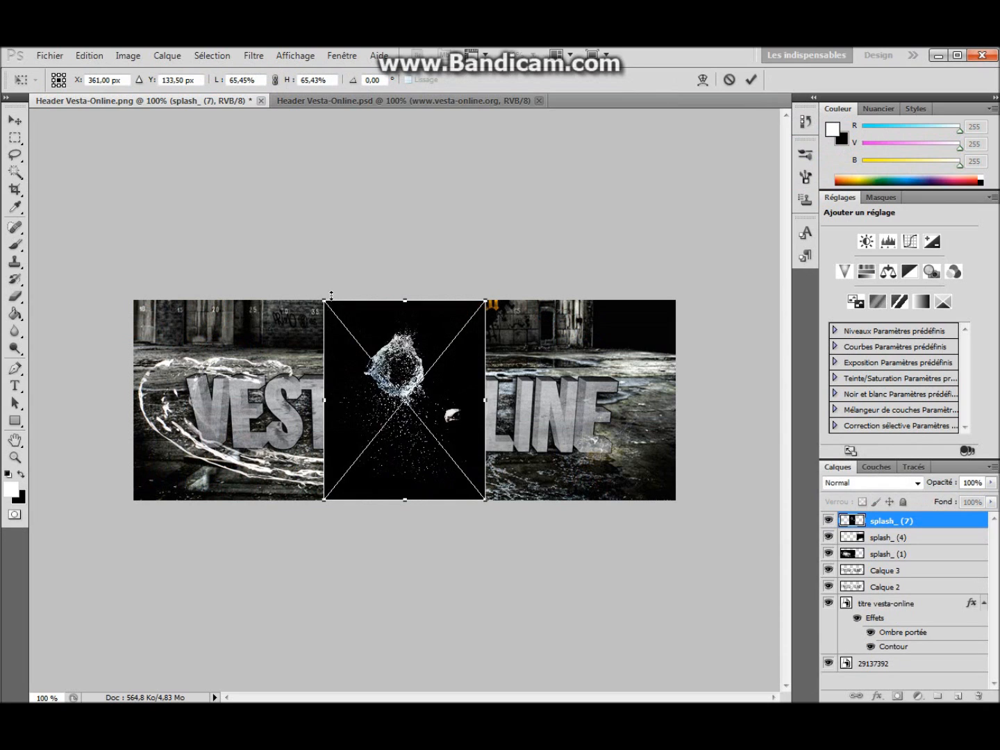
{"action": "left_click_drag", "start_coordinate": [323, 300], "coordinate": [186, 249]}
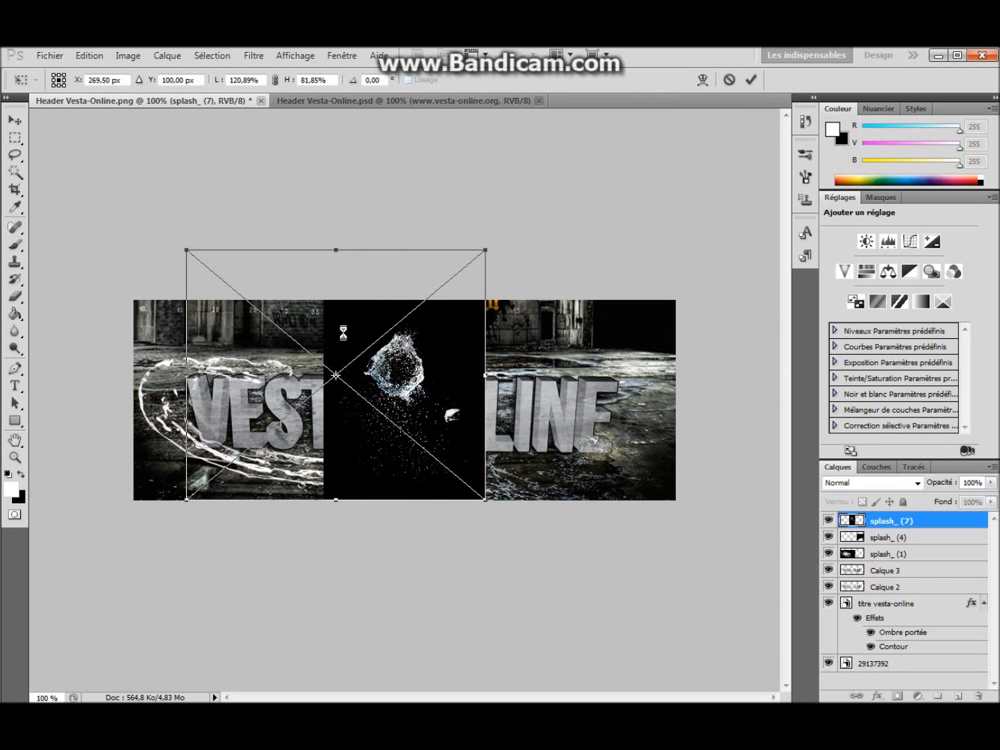
{"action": "left_click_drag", "start_coordinate": [386, 416], "coordinate": [485, 466]}
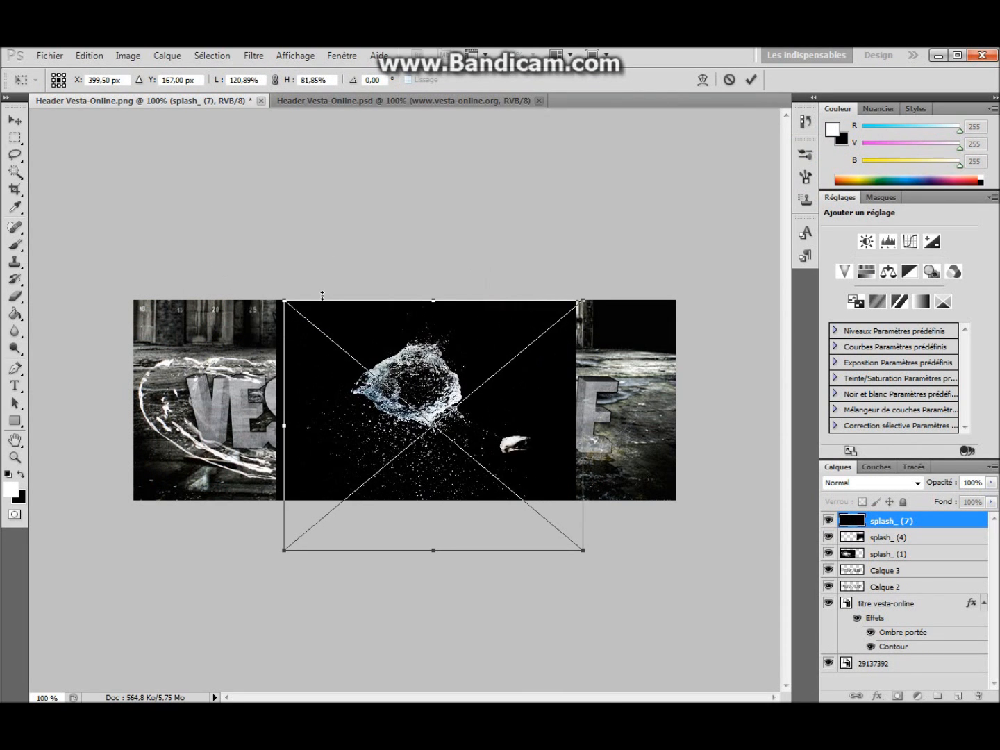
{"action": "left_click_drag", "start_coordinate": [317, 317], "coordinate": [318, 318]}
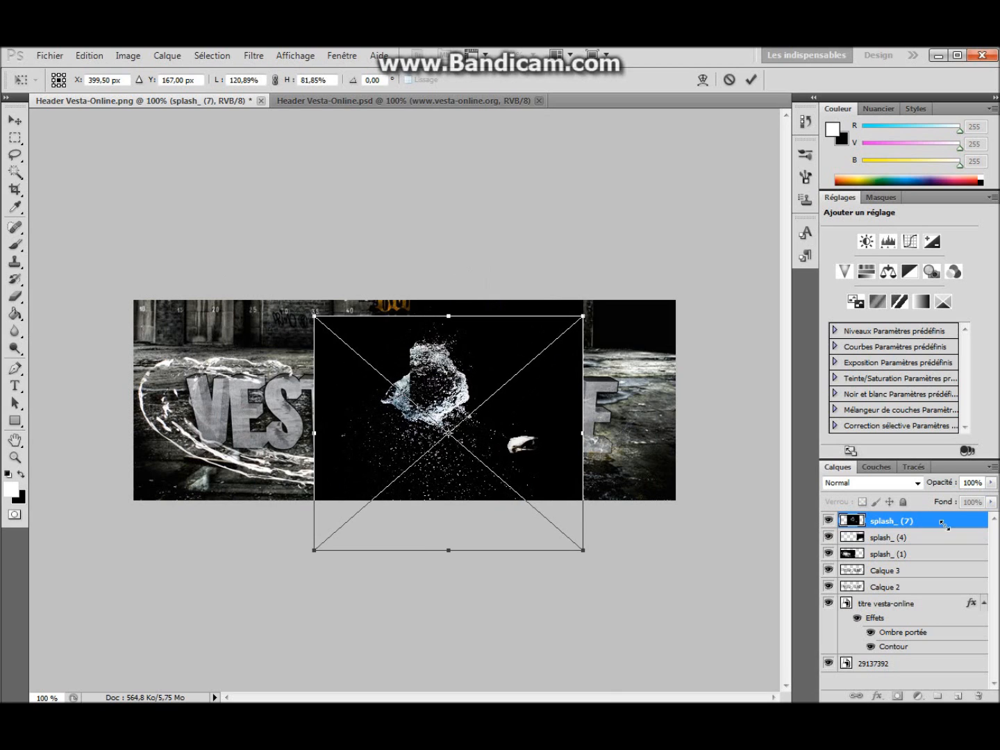
Step: Set the splash_ (7) layer's blend mode to Superposition and position its water ball just above the middle of the VESTA-ONLINE title
{"action": "left_click", "coordinate": [918, 484]}
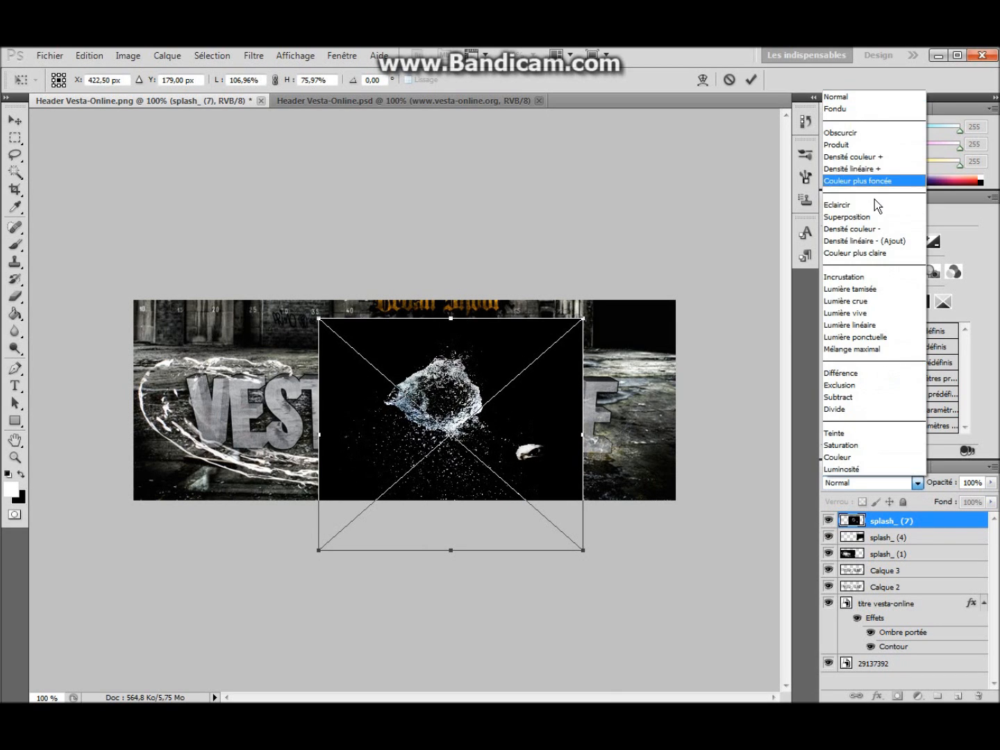
{"action": "left_click", "coordinate": [871, 213]}
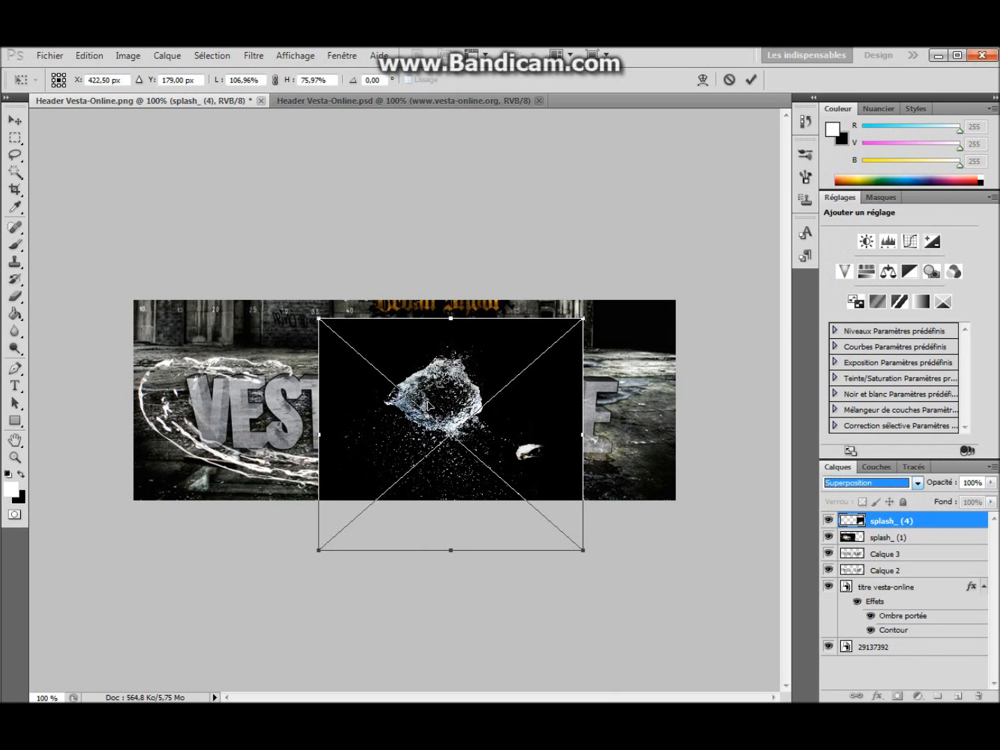
{"action": "left_click_drag", "start_coordinate": [451, 435], "coordinate": [389, 392]}
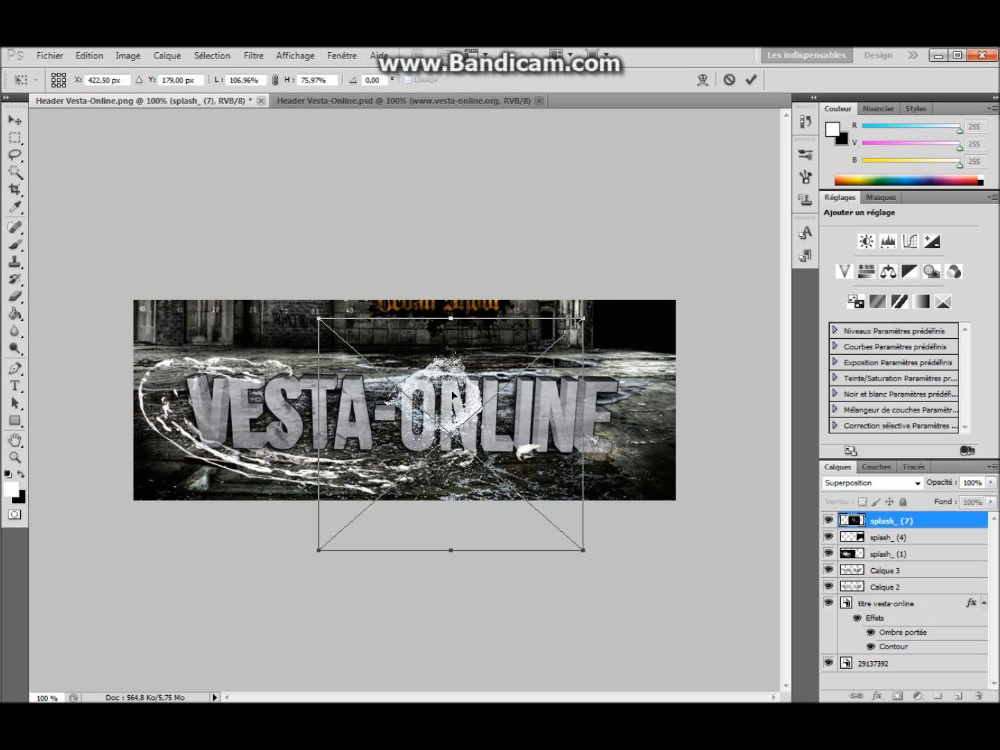
{"action": "mouse_move", "coordinate": [452, 390]}
{"action": "left_mouse_down"}
{"action": "mouse_move", "coordinate": [426, 380]}
{"action": "mouse_move", "coordinate": [445, 383]}
{"action": "left_mouse_up"}
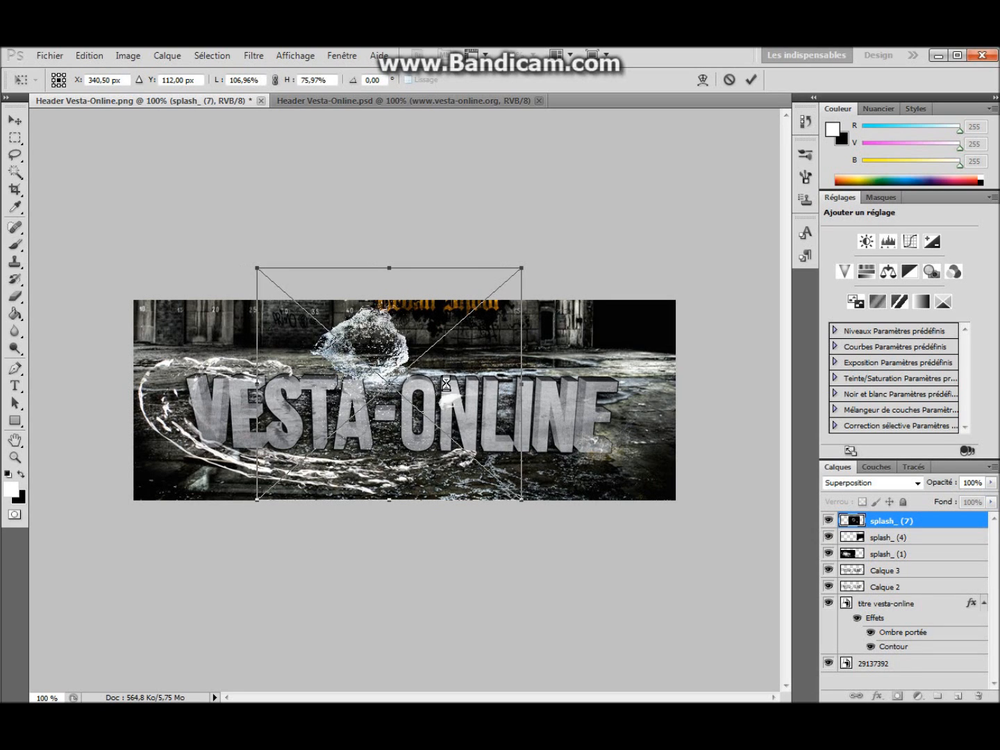
{"action": "key", "text": "Return"}
{"action": "key", "text": "e"}
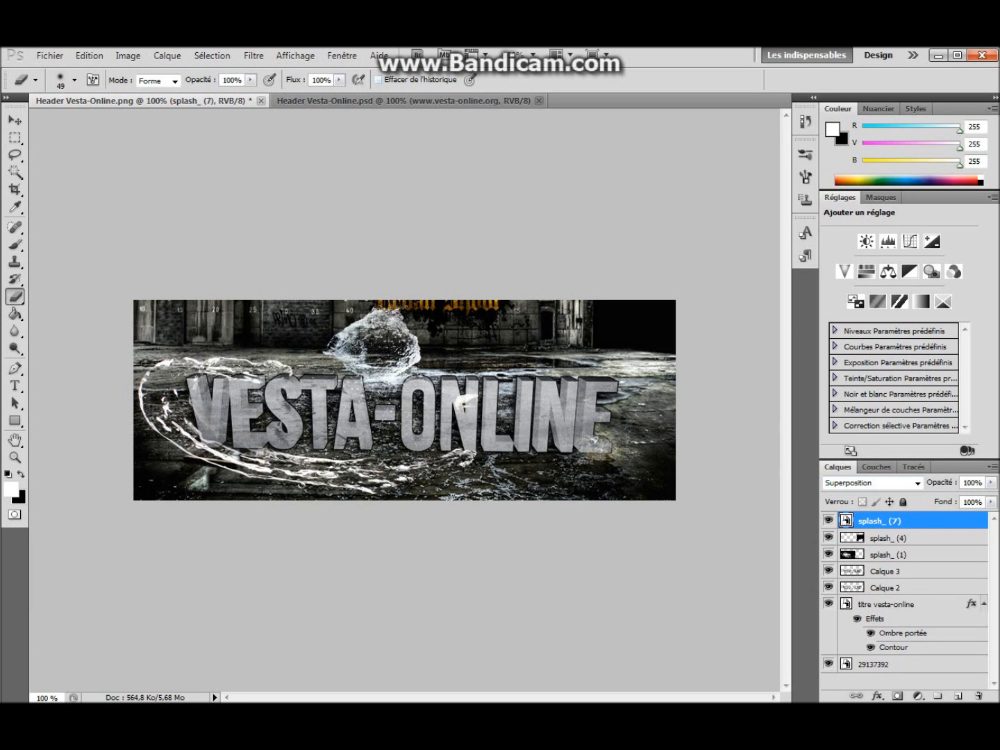
Step: Place the dark splash_ (6) image from the Splash folder, widen it, and position it across most of the header
{"action": "key", "text": "alt+Tab"}
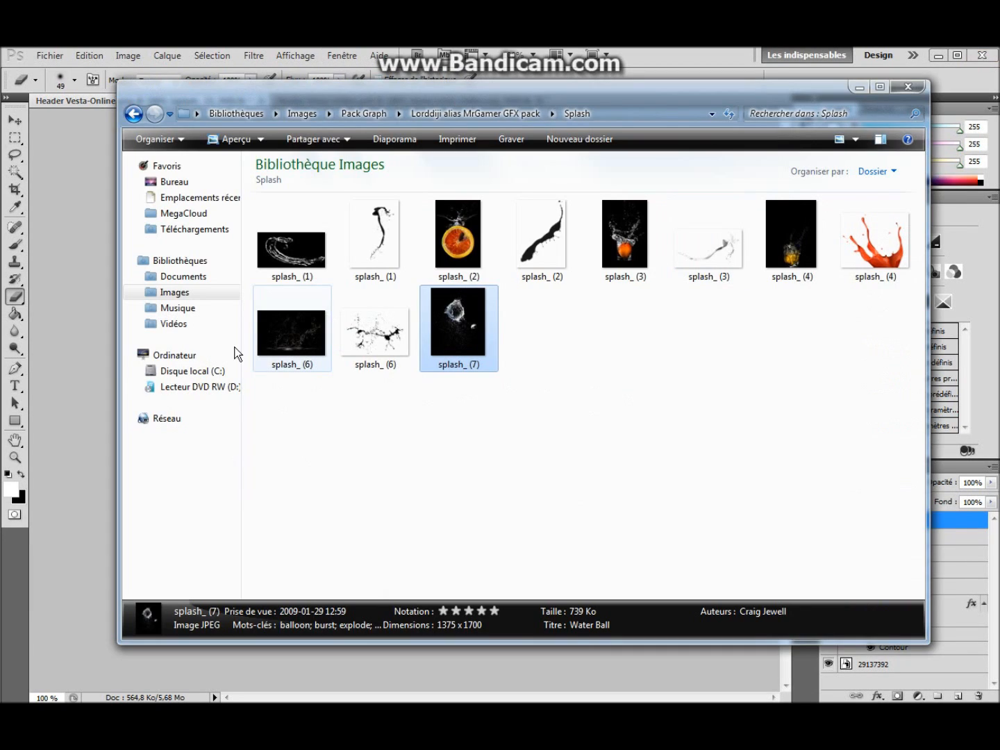
{"action": "key", "text": "alt+Tab"}
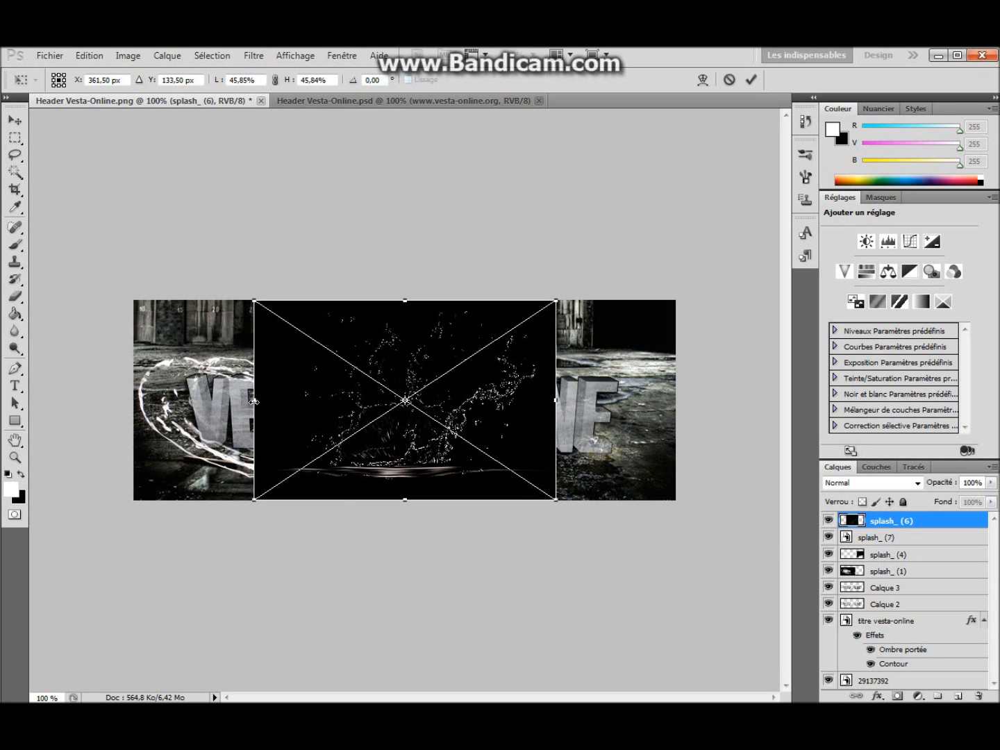
{"action": "left_click_drag", "start_coordinate": [253, 401], "coordinate": [135, 400]}
{"action": "left_click_drag", "start_coordinate": [387, 422], "coordinate": [457, 404]}
{"action": "key", "text": "Return"}
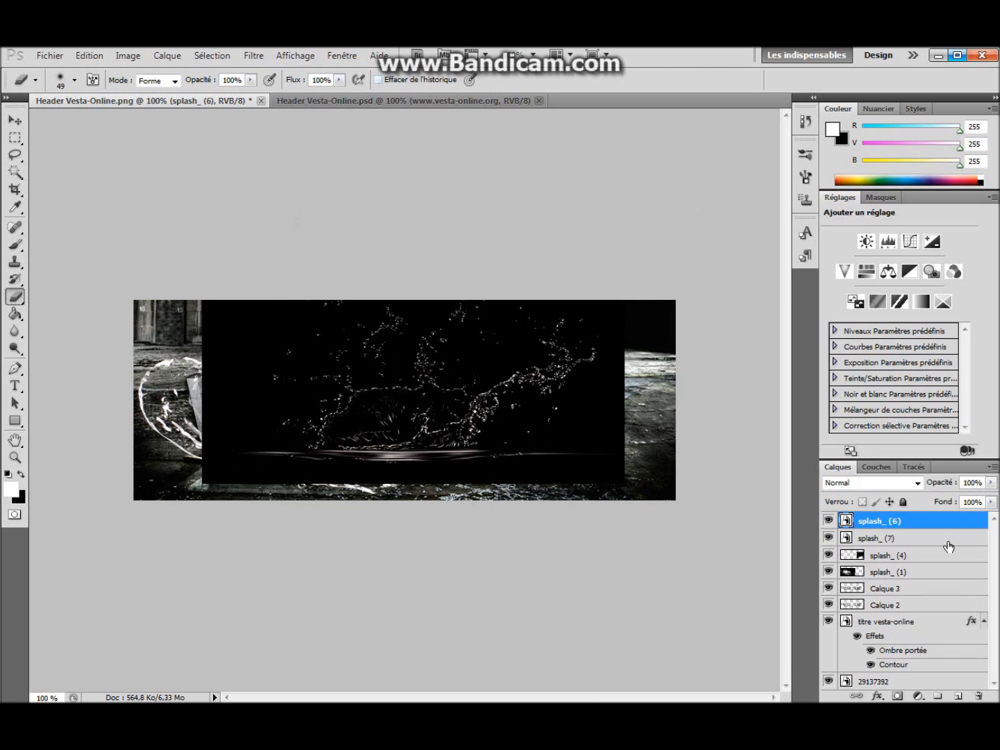
Step: Set the splash_ (6) layer's blend mode to Superposition and rasterize its smart object
{"action": "left_click", "coordinate": [917, 483]}
{"action": "left_click", "coordinate": [837, 261]}
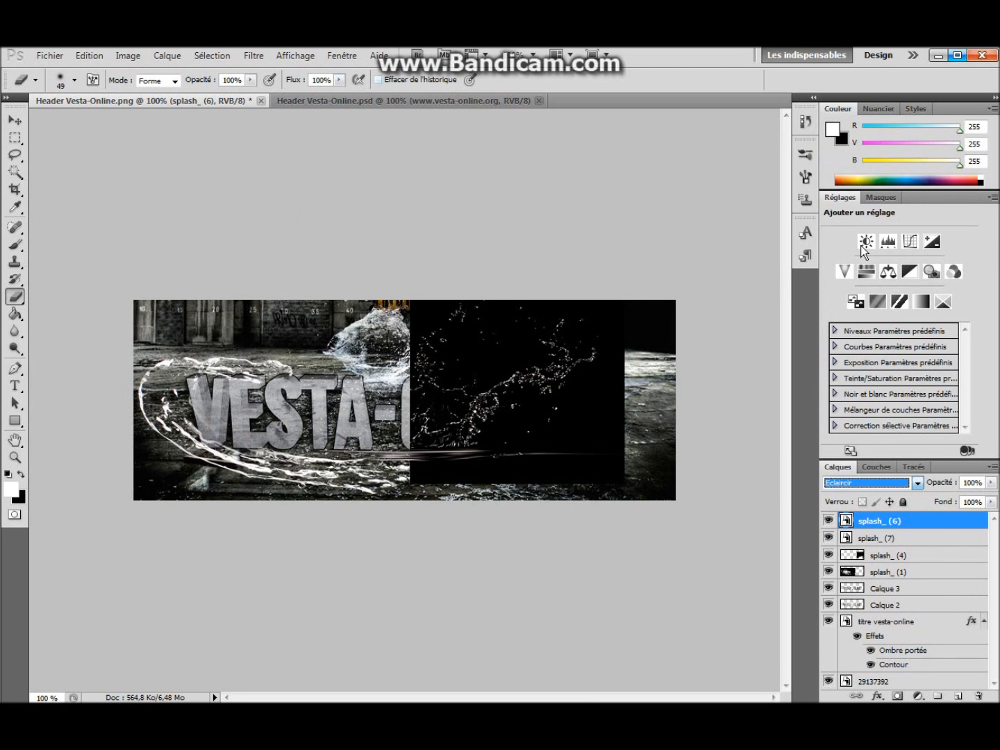
{"action": "left_click", "coordinate": [917, 483]}
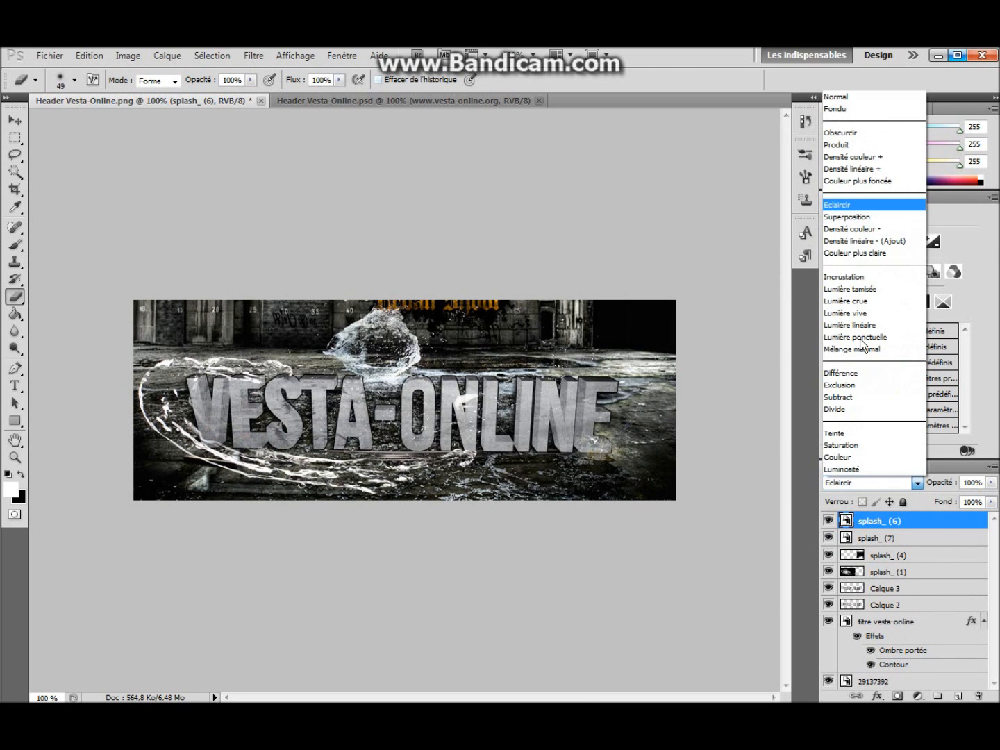
{"action": "left_click", "coordinate": [869, 219]}
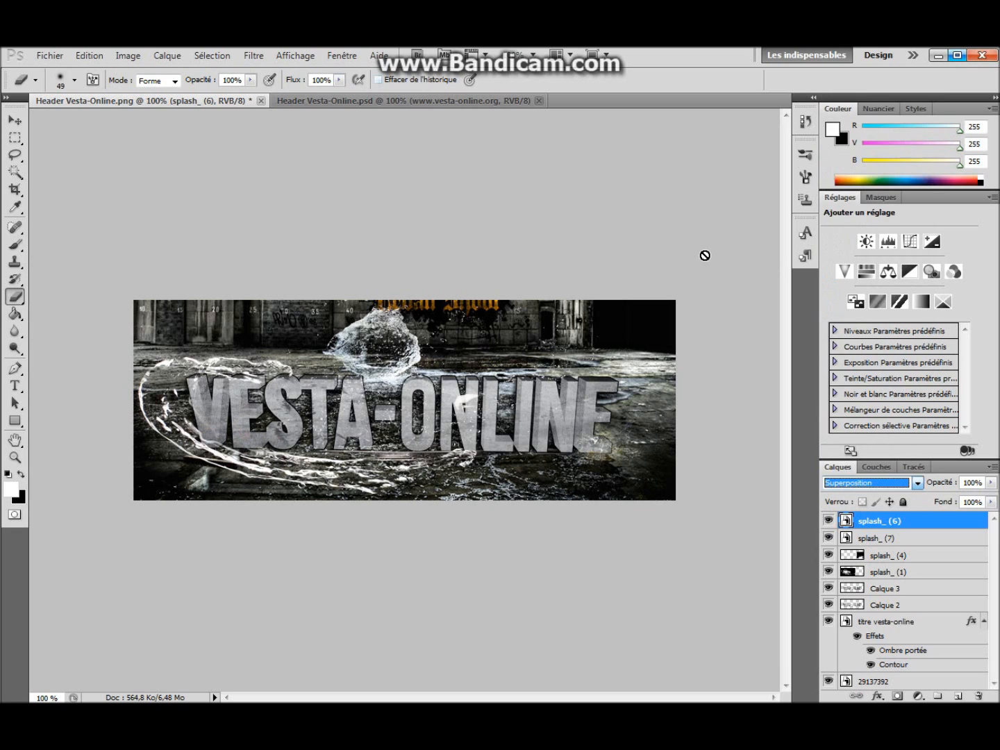
{"action": "left_click", "coordinate": [414, 392]}
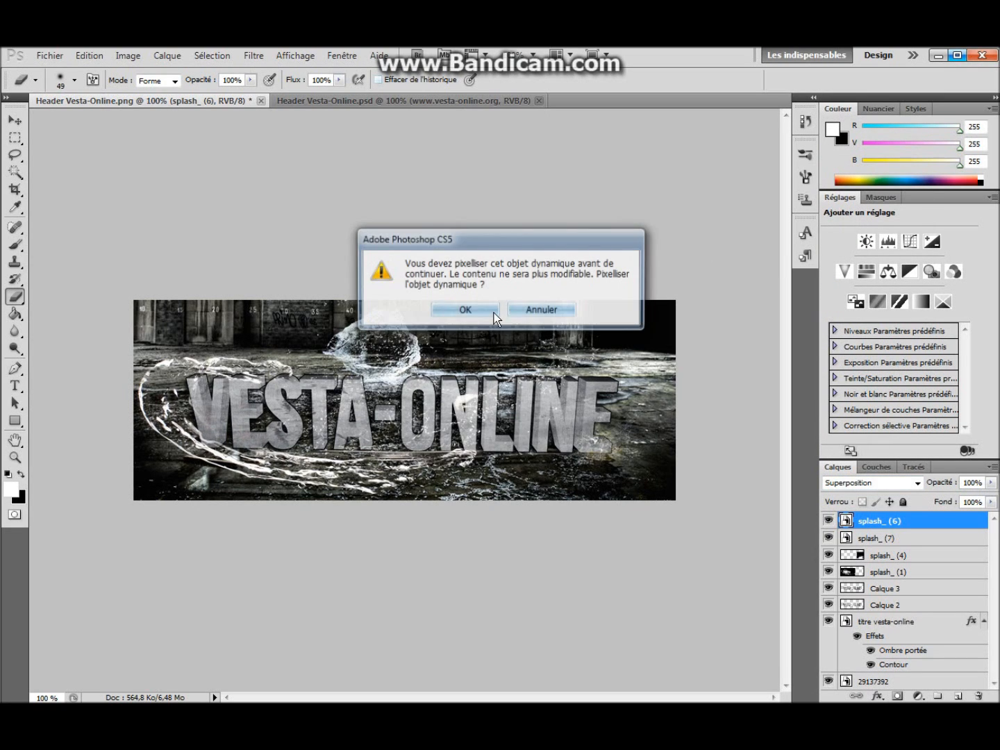
{"action": "left_click", "coordinate": [478, 305]}
Step: Nudge the splash_ (6) image slightly and move its layer beneath the titre vesta-online layer, just above 29137392
{"action": "key", "text": "v"}
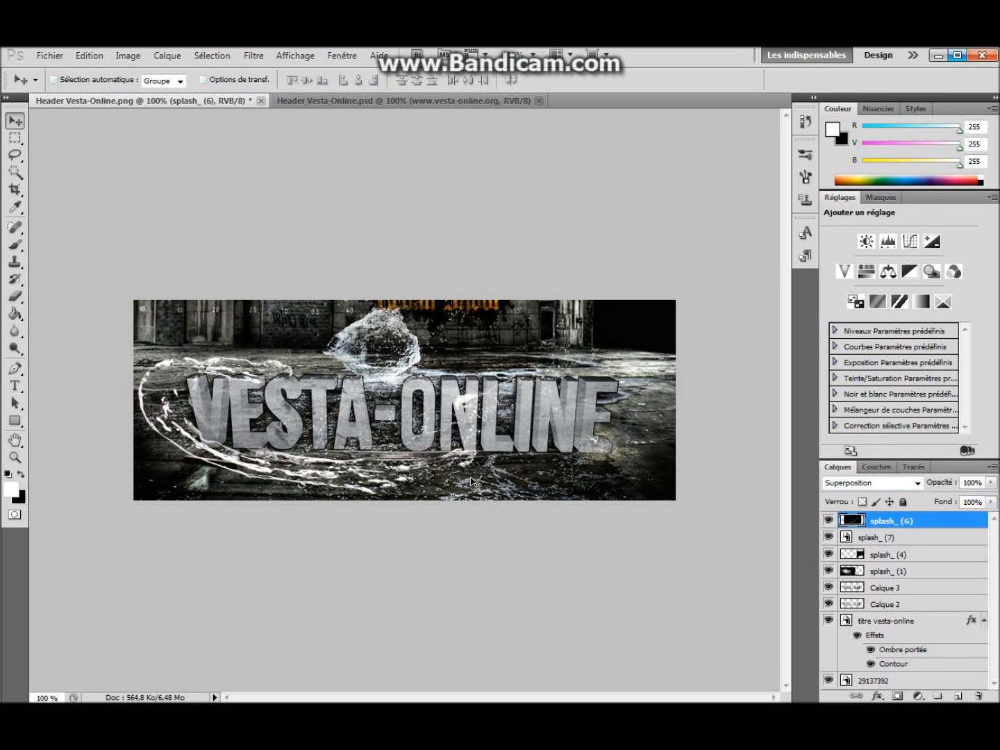
{"action": "left_click_drag", "start_coordinate": [479, 486], "coordinate": [478, 478]}
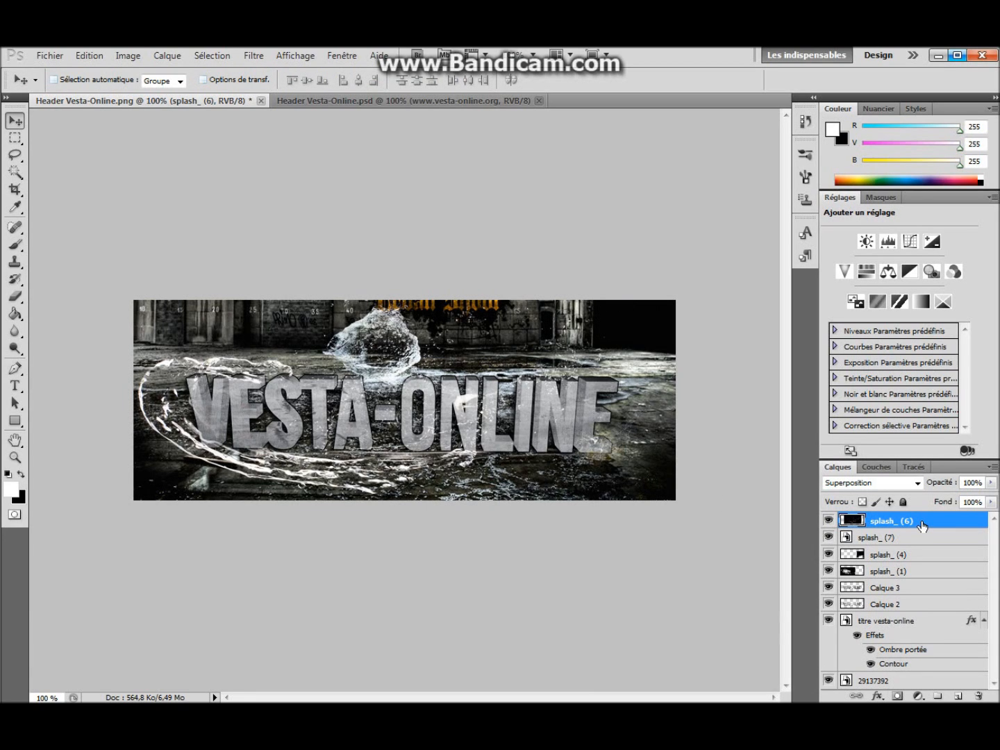
{"action": "left_click_drag", "start_coordinate": [922, 526], "coordinate": [902, 655]}
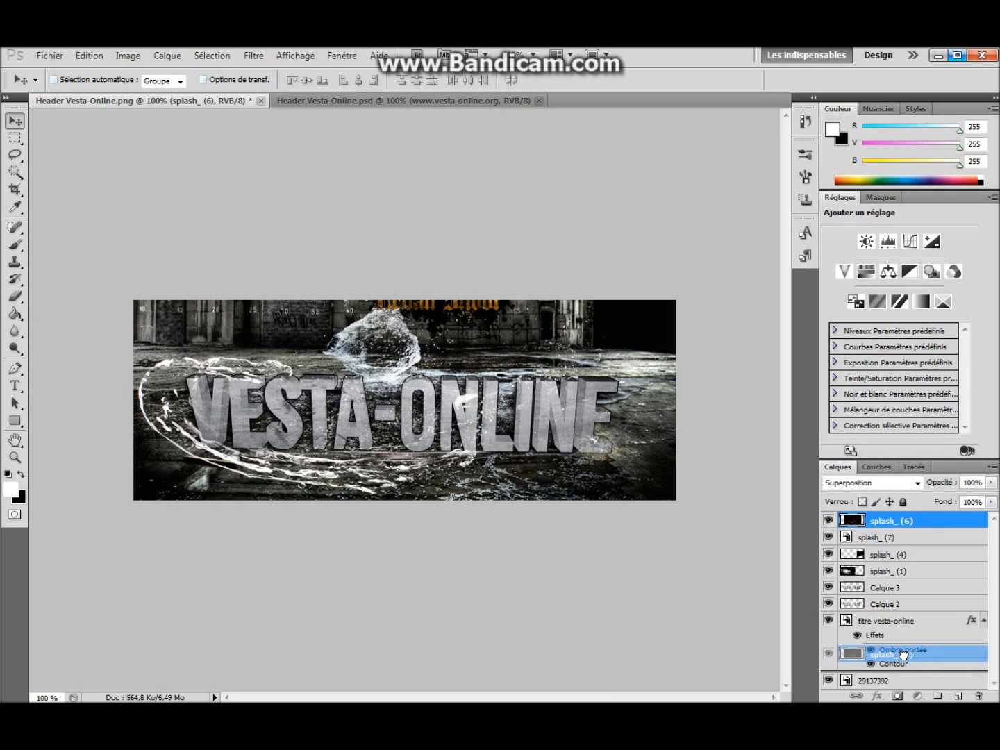
{"action": "left_click_drag", "start_coordinate": [902, 655], "coordinate": [903, 659]}
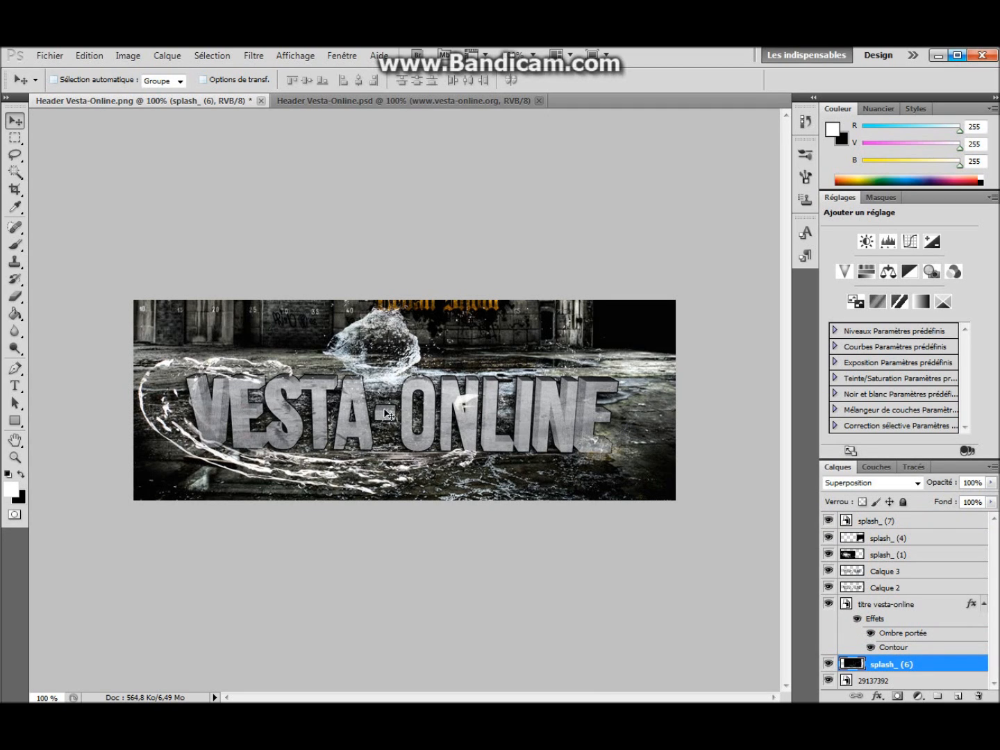
Step: Add a gradient map adjustment layer above splash_ (7) using the Bleu violet, Jaune orange preset
{"action": "left_click", "coordinate": [903, 521]}
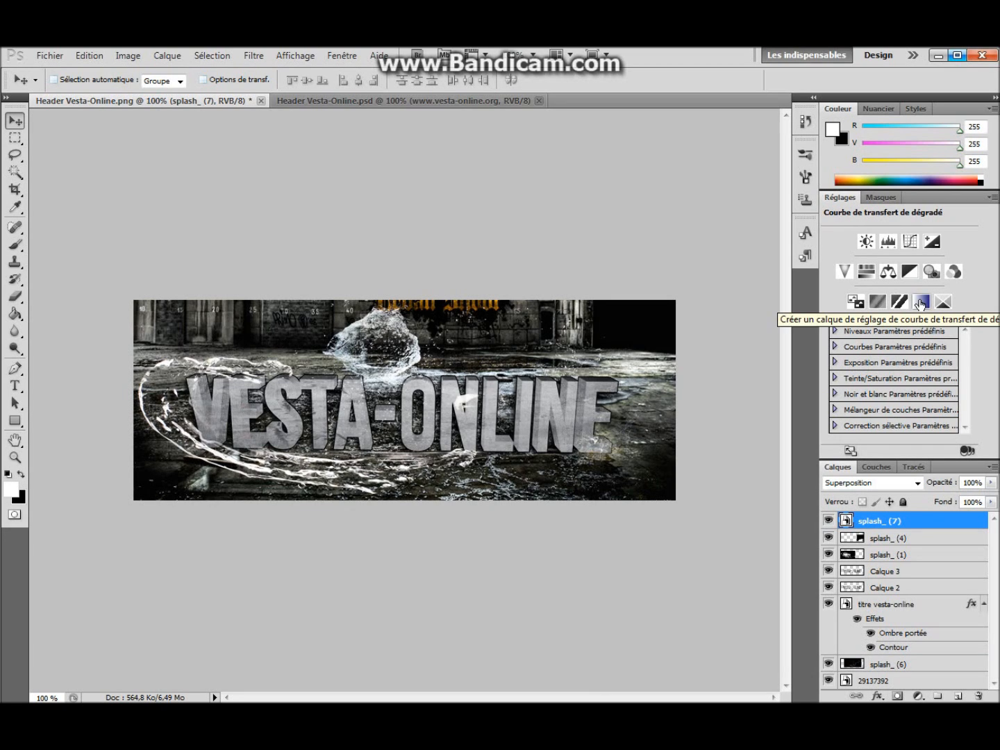
{"action": "left_click", "coordinate": [920, 303]}
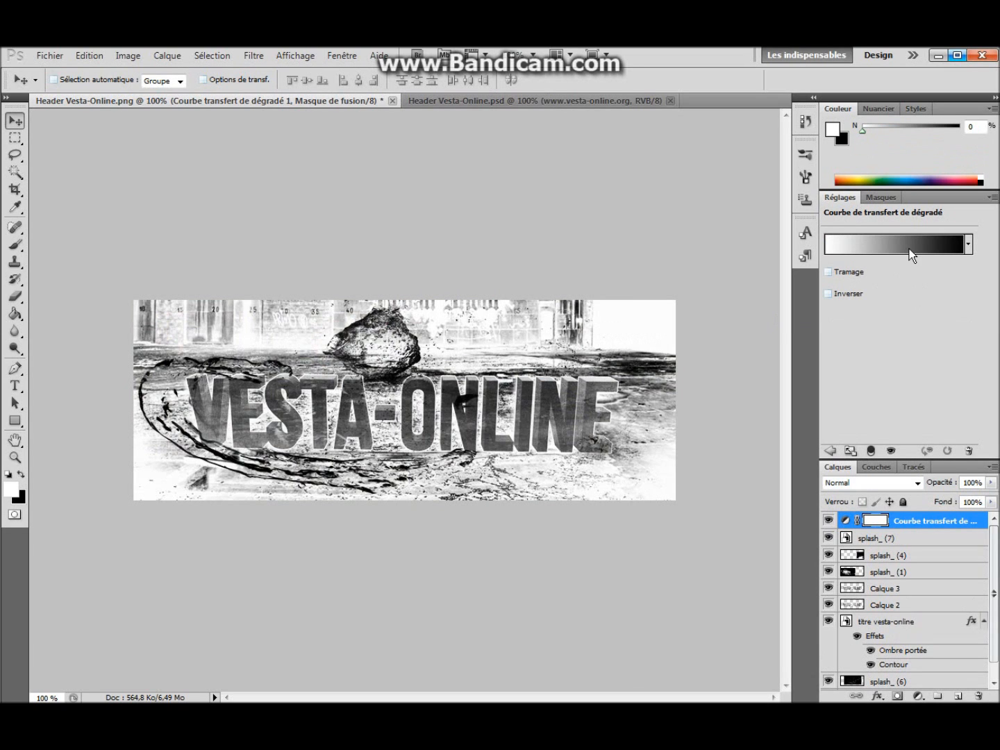
{"action": "left_click", "coordinate": [910, 248]}
{"action": "left_click", "coordinate": [751, 220]}
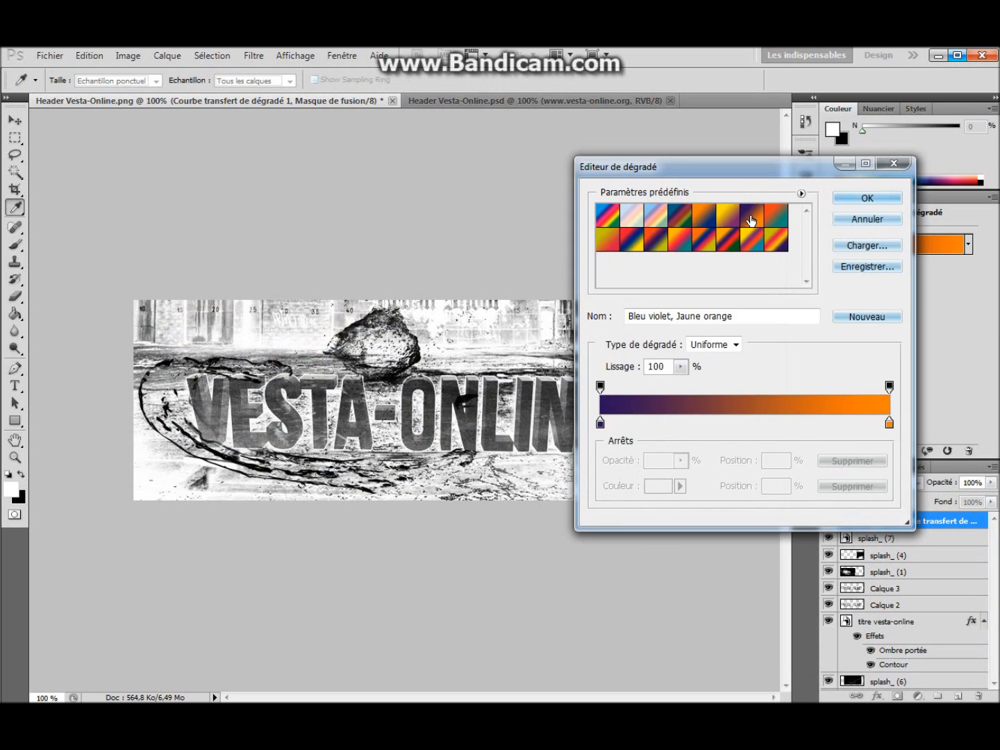
Step: Check the gradient's two colour stops, keep #290a59 for the start and #ff7c00 for the end, and confirm the gradient
{"action": "left_click", "coordinate": [600, 422]}
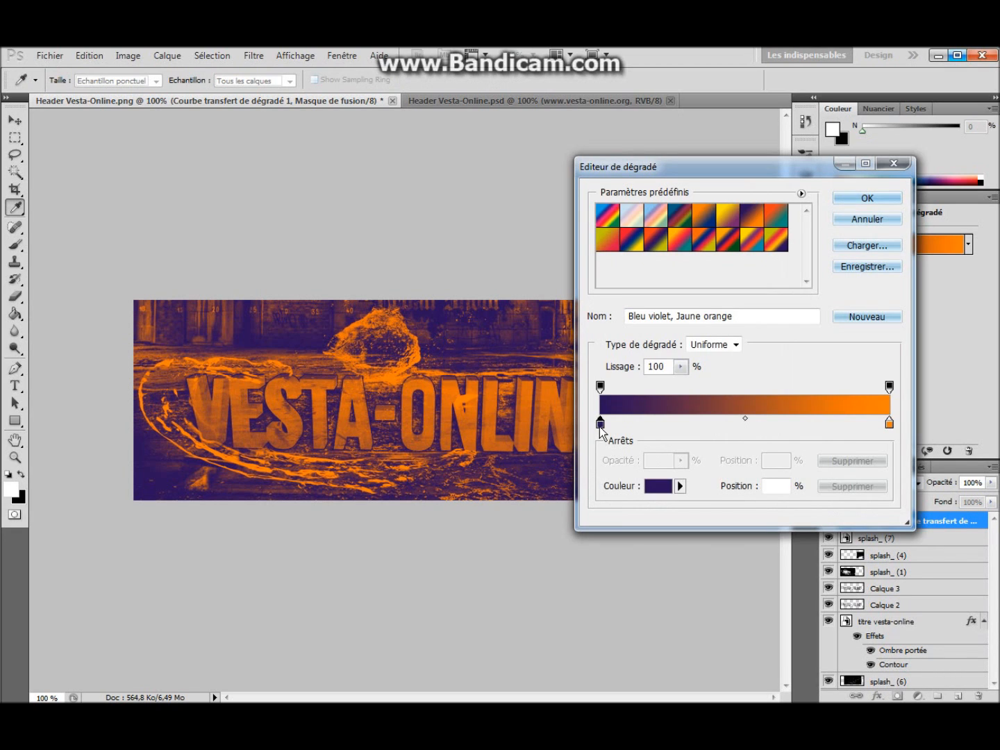
{"action": "double_click", "coordinate": [600, 422]}
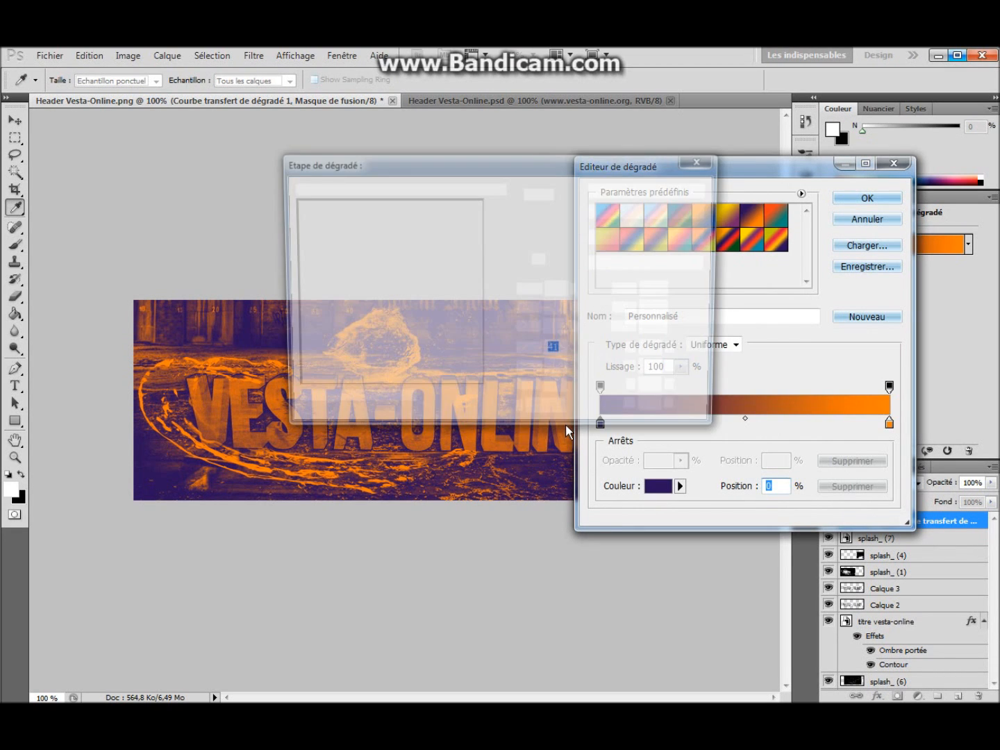
{"action": "left_click_drag", "start_coordinate": [532, 414], "coordinate": [607, 416]}
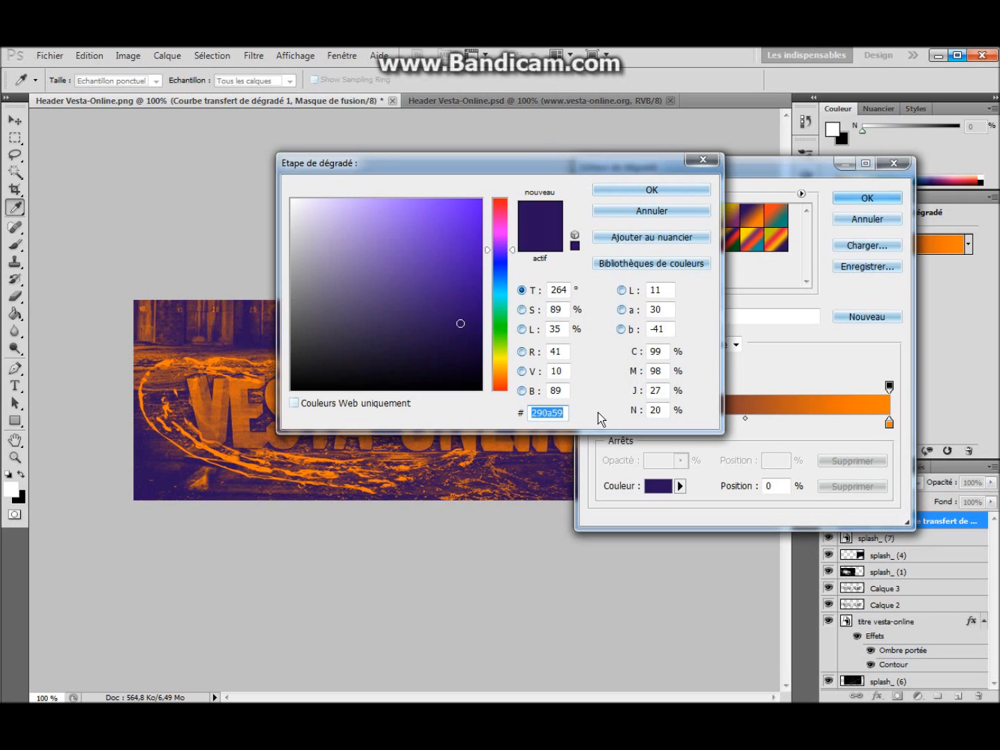
{"action": "key", "text": "Return"}
{"action": "left_click", "coordinate": [889, 423]}
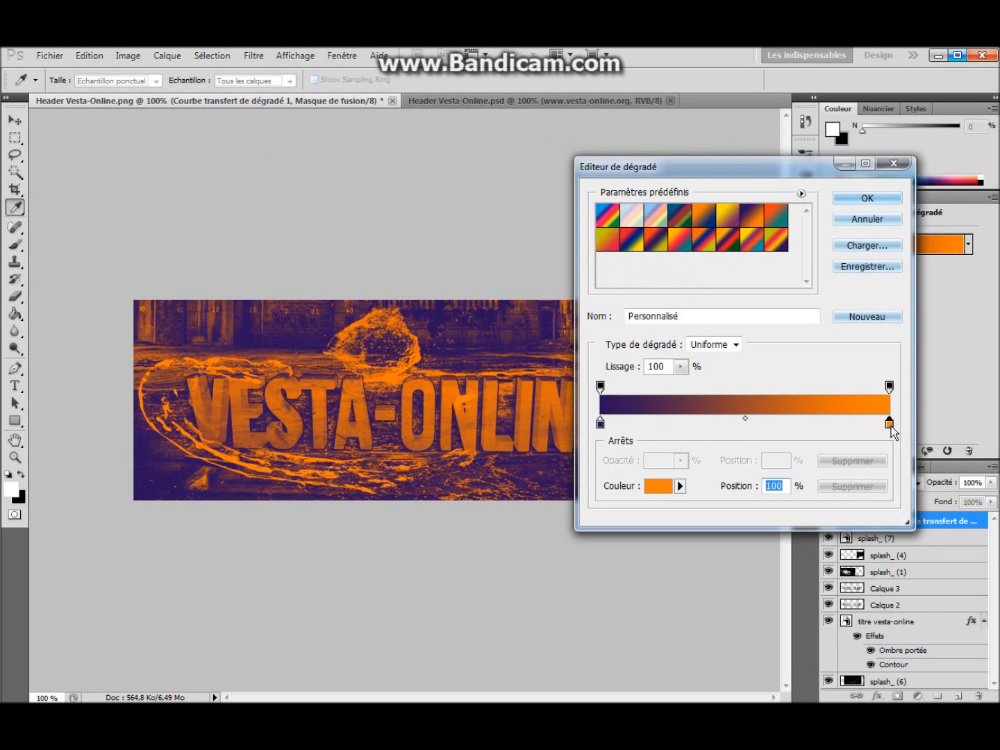
{"action": "double_click", "coordinate": [890, 423]}
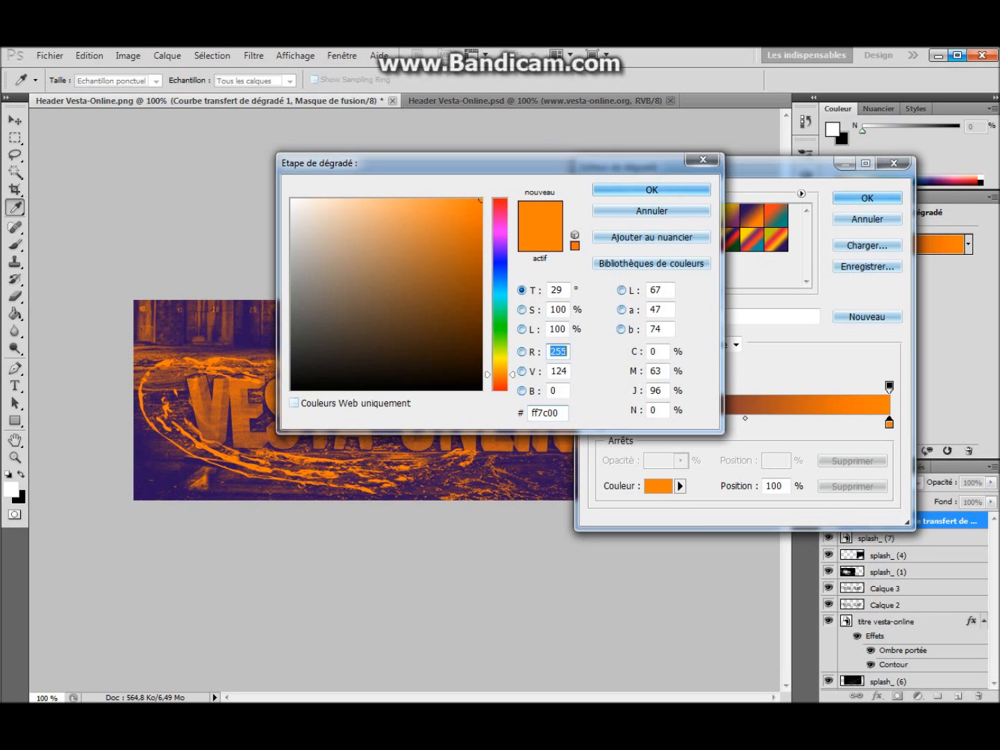
{"action": "left_click", "coordinate": [559, 414]}
{"action": "left_click", "coordinate": [637, 189]}
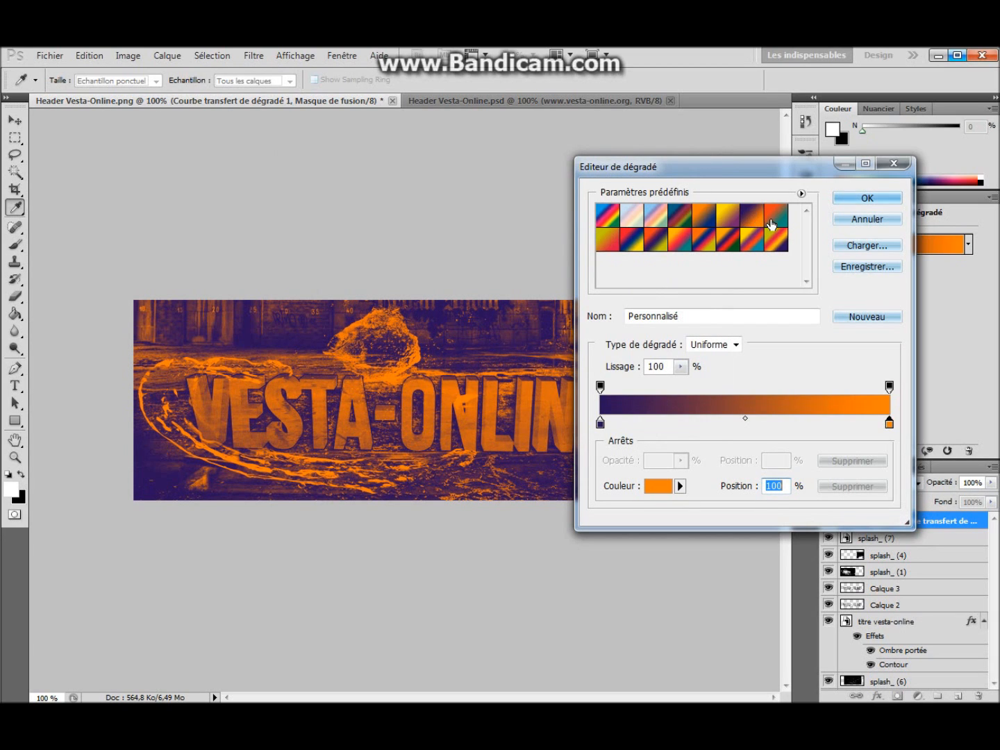
{"action": "left_click", "coordinate": [874, 198]}
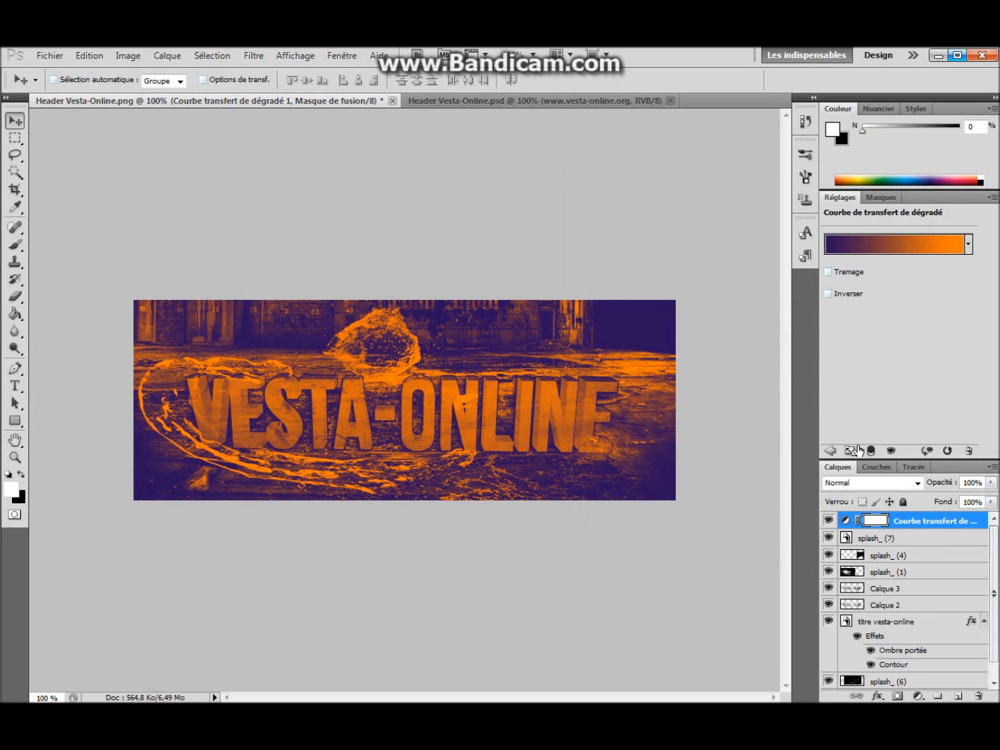
Step: Try the inverted gradient, restore its original direction, and set the gradient map layer's blend mode to Densité couleur -
{"action": "left_click", "coordinate": [828, 293]}
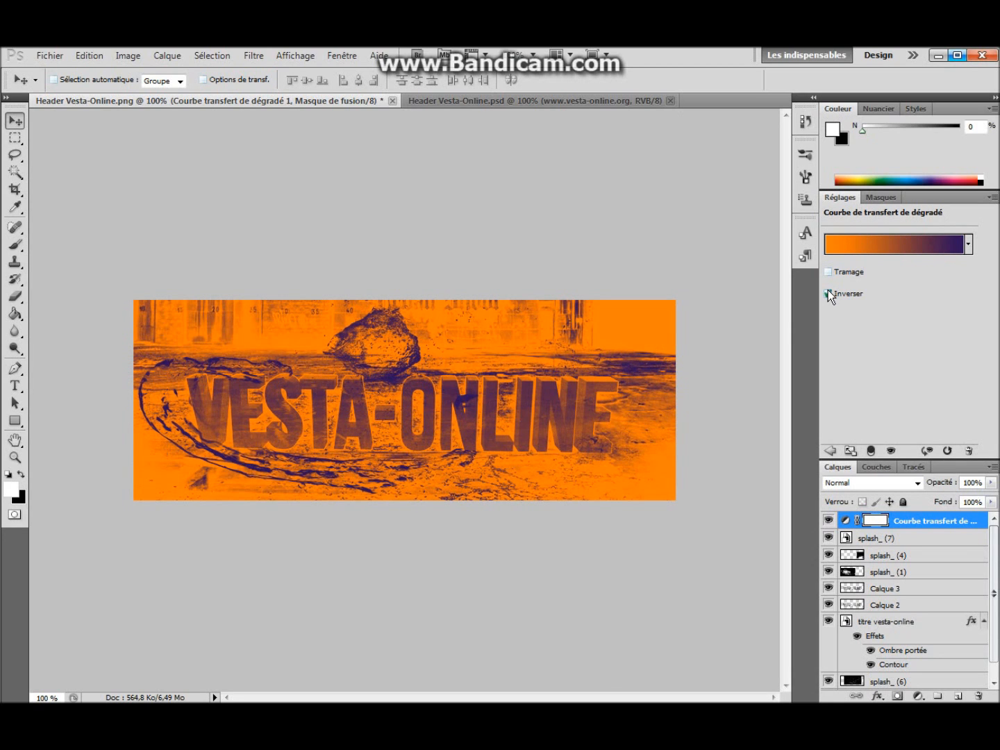
{"action": "left_click", "coordinate": [828, 293]}
{"action": "left_click", "coordinate": [916, 482]}
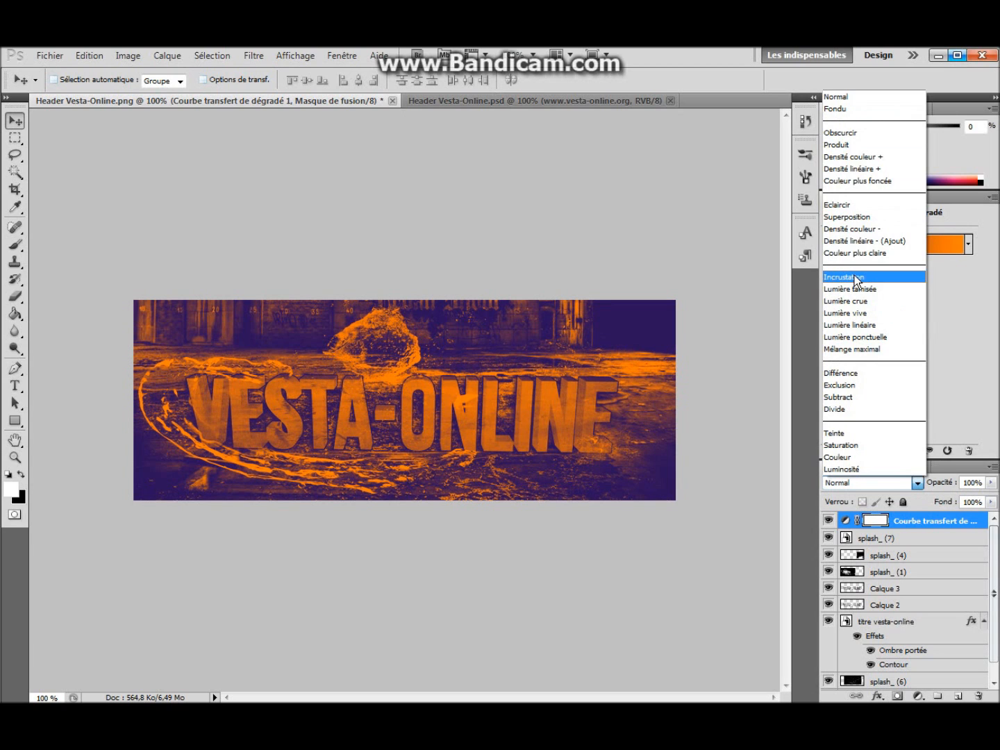
{"action": "left_click", "coordinate": [881, 99]}
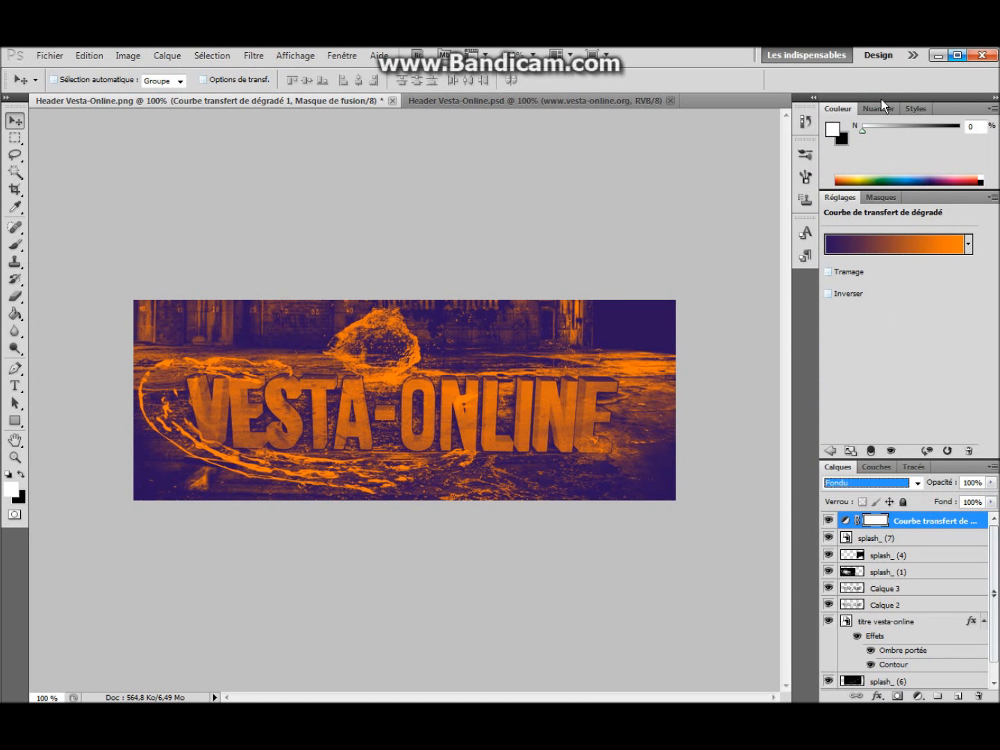
{"action": "key", "text": "Down"}
{"action": "key", "text": "Down"}
{"action": "key", "text": "Down"}
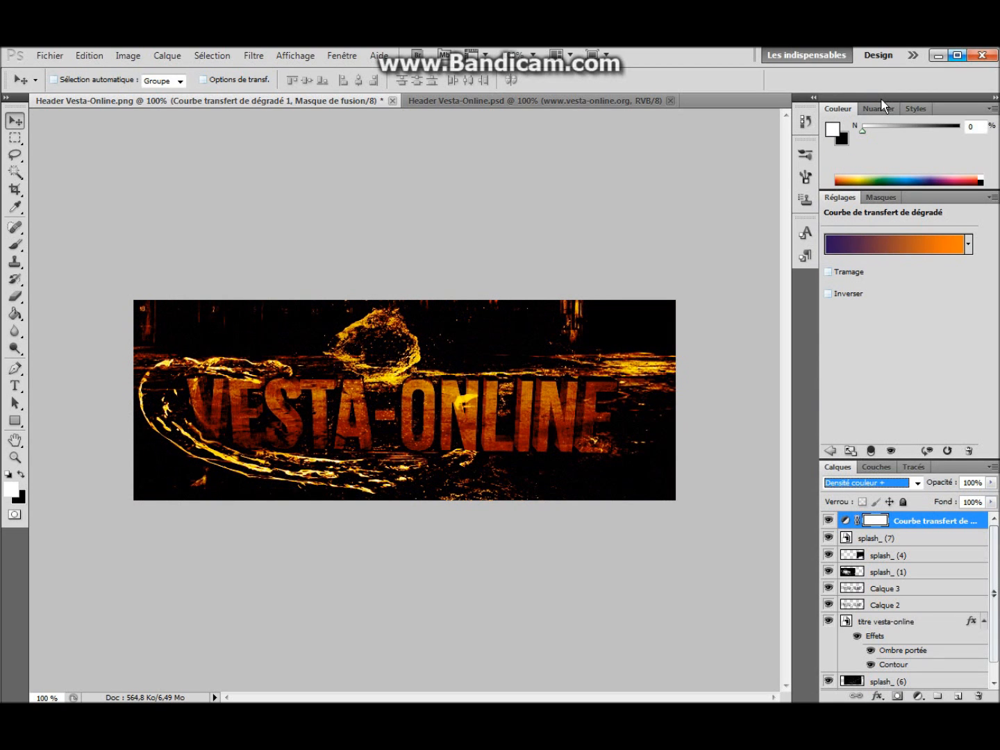
{"action": "key", "text": "Down"}
{"action": "key", "text": "Down"}
{"action": "key", "text": "Down"}
{"action": "key", "text": "Down"}
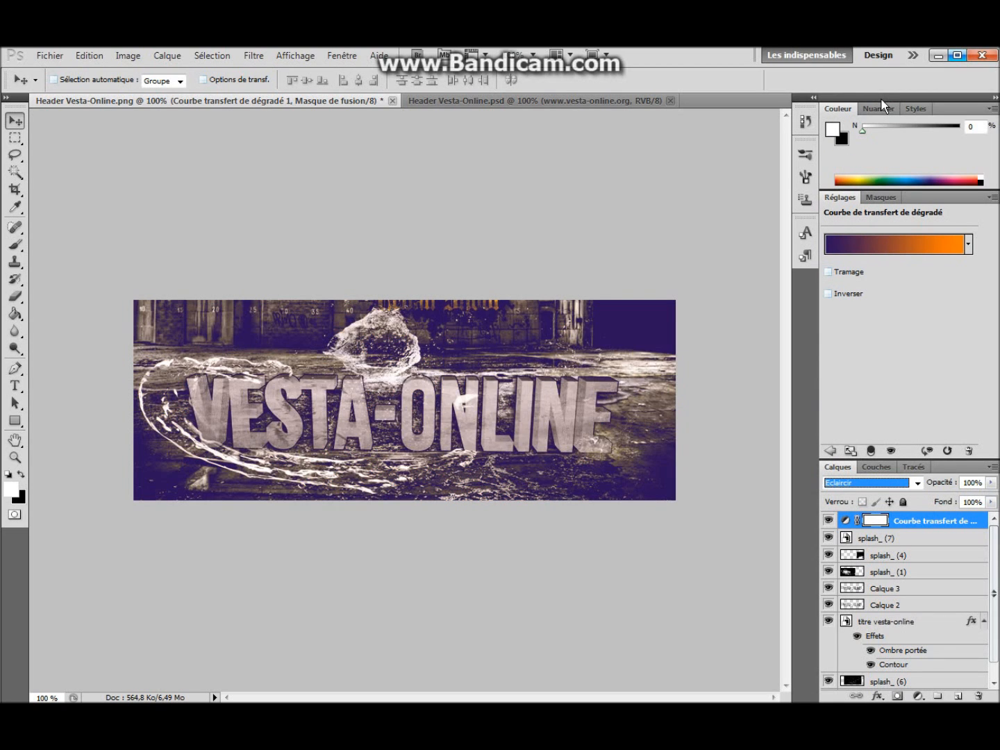
{"action": "key", "text": "Down"}
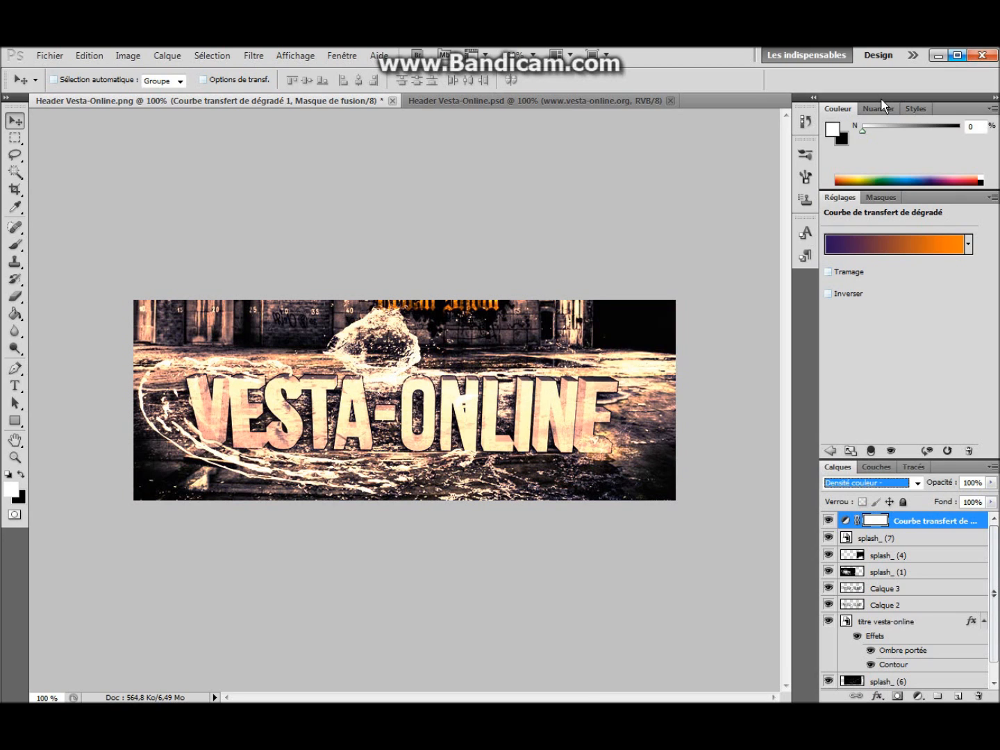
Step: Consult the Header Vesta-Online.psd reference and set the gradient map layer's fill to 53%, keeping its blend mode
{"action": "left_click", "coordinate": [408, 103]}
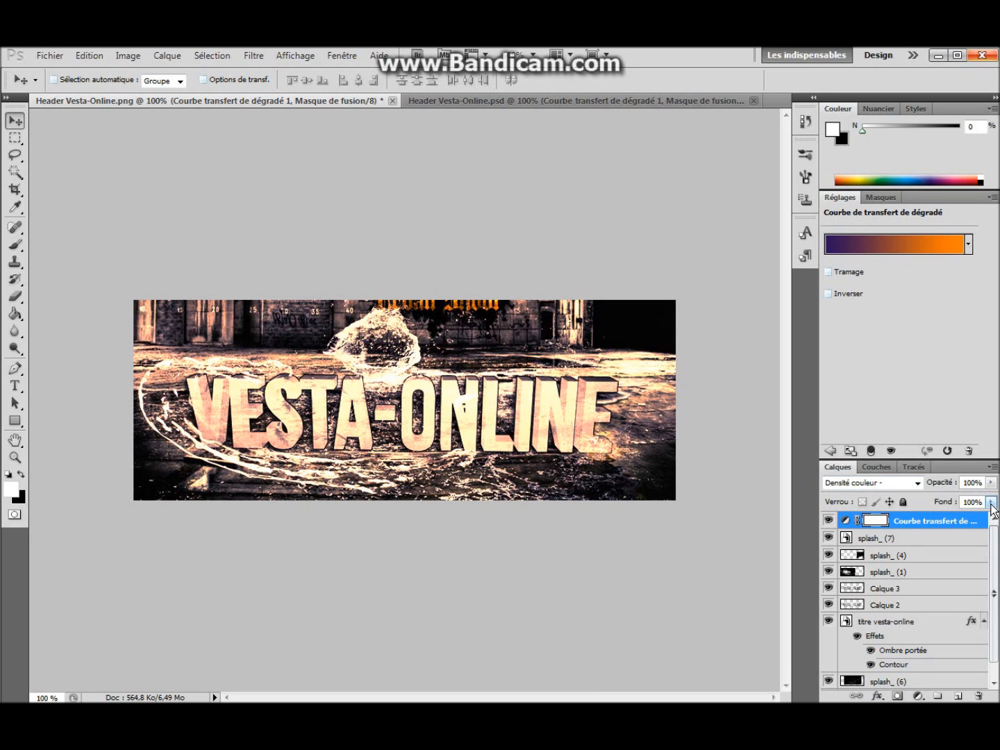
{"action": "left_click", "coordinate": [990, 502]}
{"action": "left_click_drag", "start_coordinate": [990, 518], "coordinate": [958, 518]}
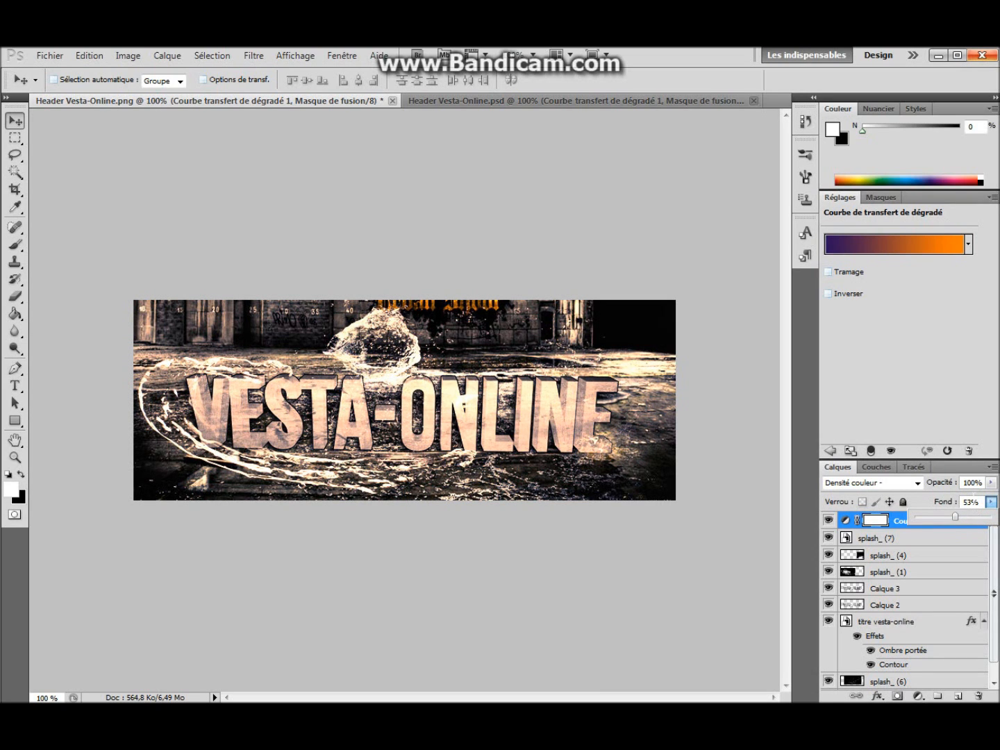
{"action": "left_click", "coordinate": [973, 500]}
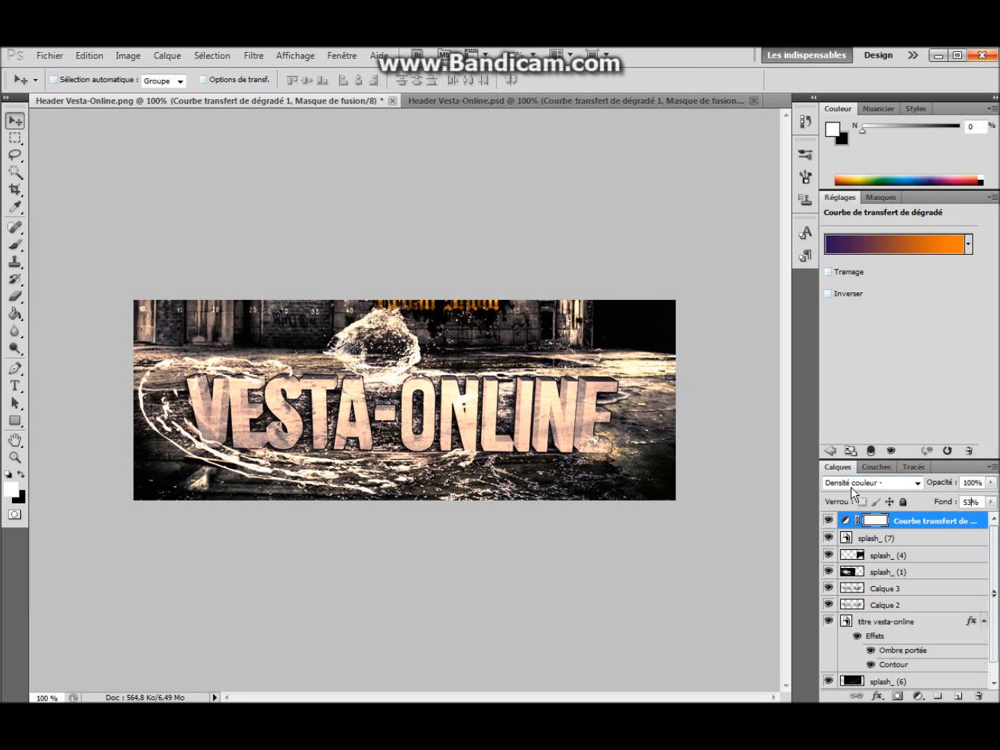
{"action": "left_click", "coordinate": [917, 483]}
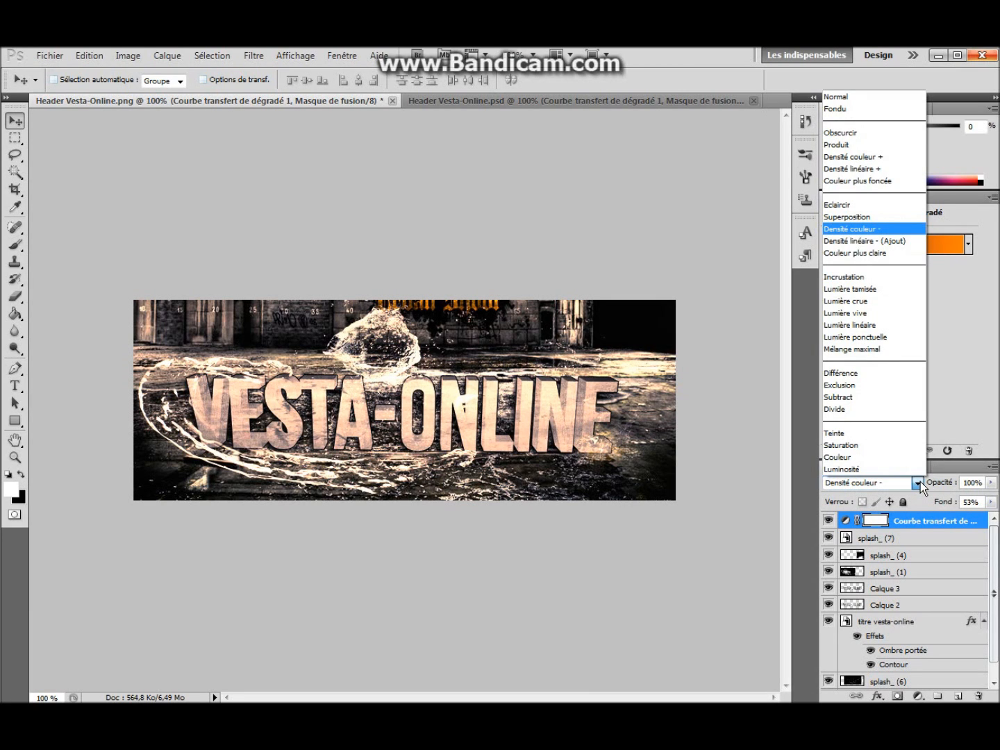
{"action": "left_click", "coordinate": [920, 481]}
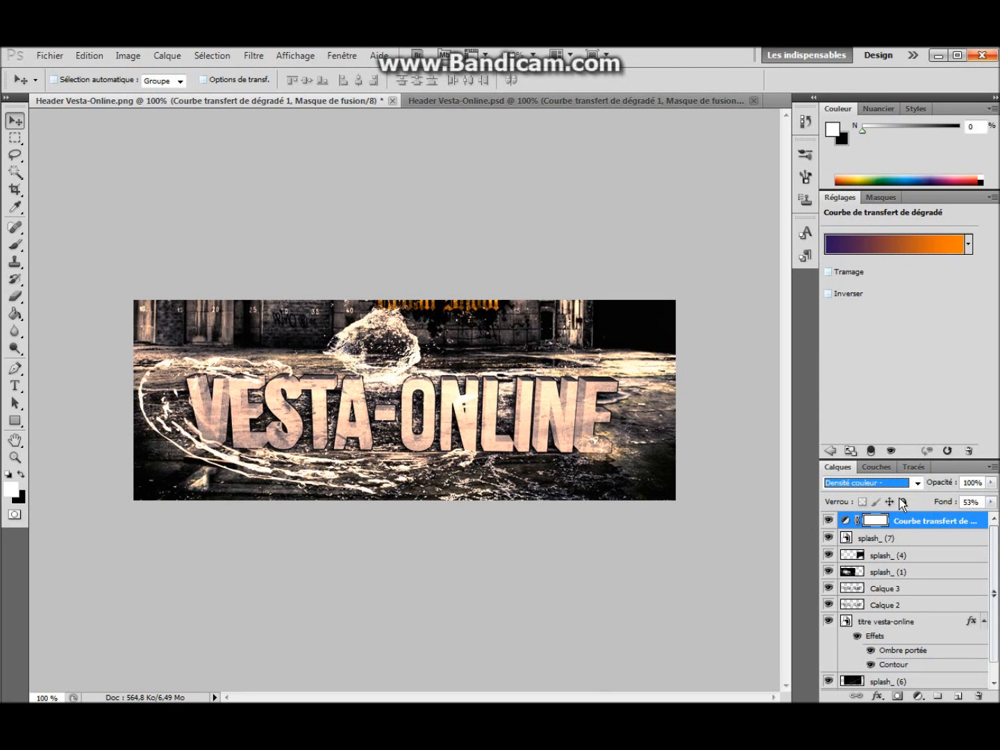
Step: Add a second, inverted black-to-white gradient map adjustment above splash_ (7) and set its blend mode to Incrustation
{"action": "left_click", "coordinate": [880, 538]}
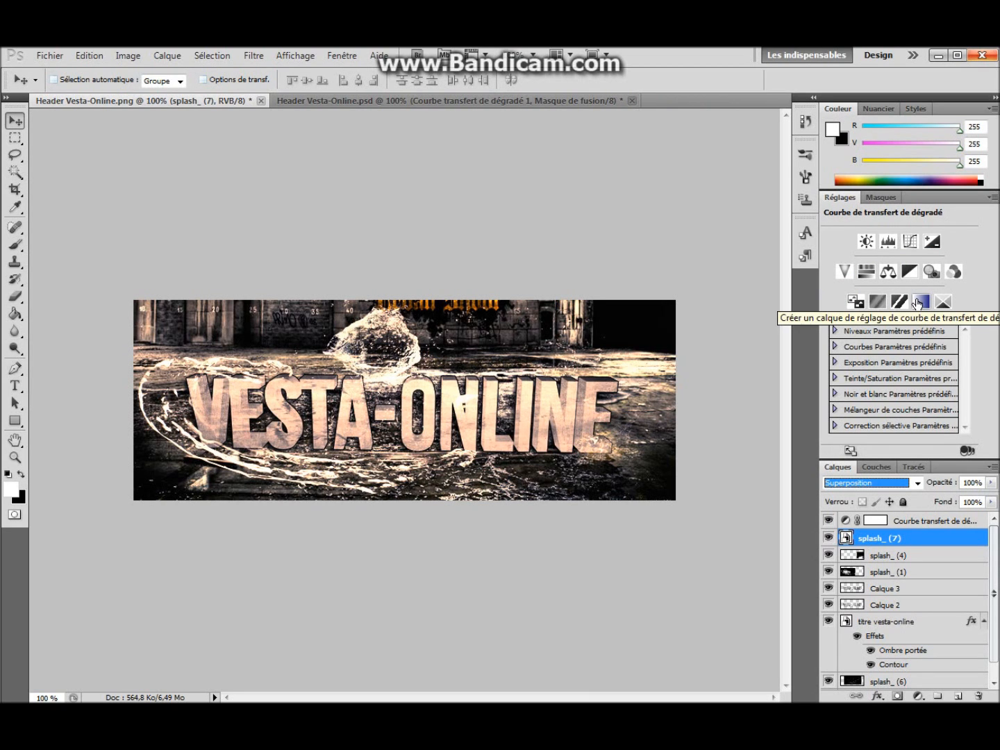
{"action": "left_click", "coordinate": [917, 303]}
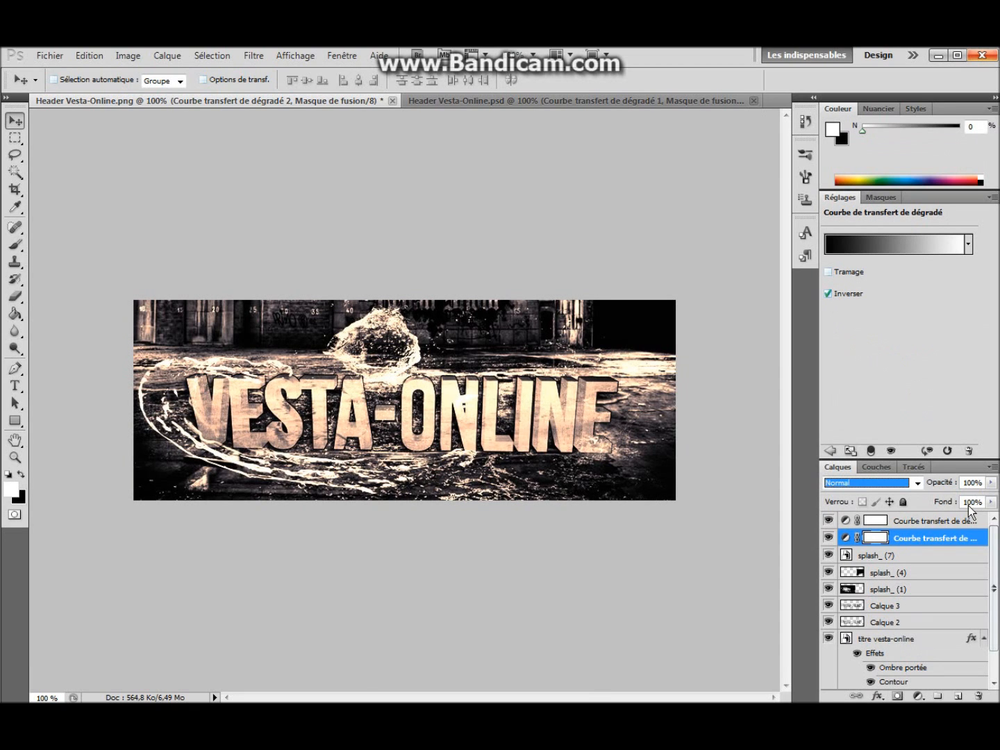
{"action": "left_click", "coordinate": [917, 483]}
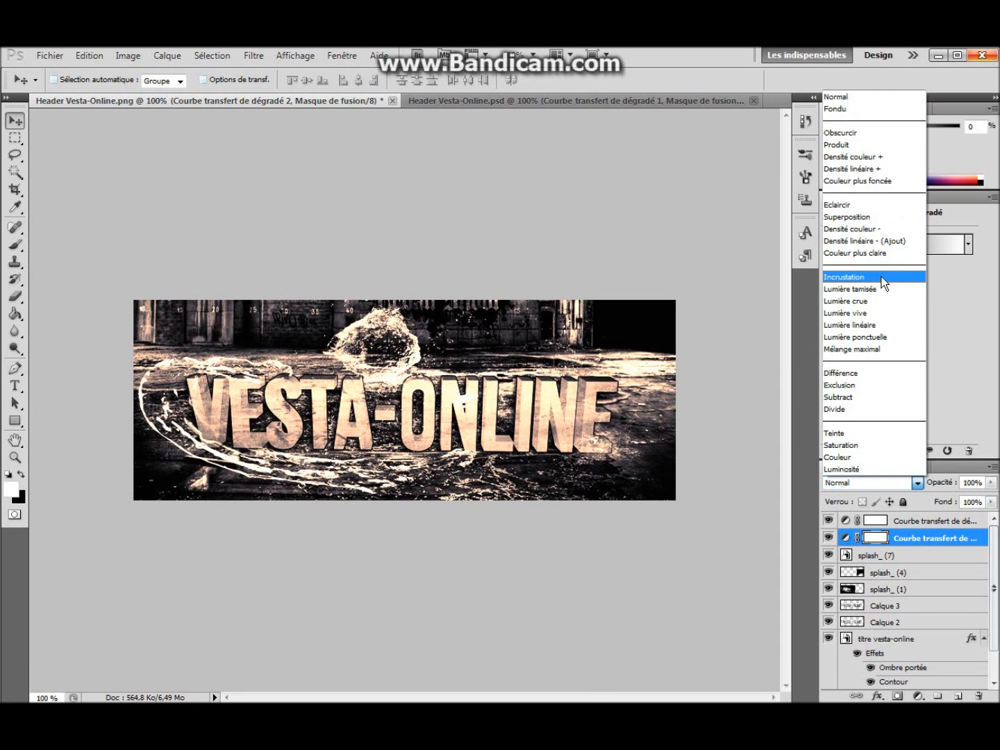
{"action": "left_click", "coordinate": [844, 278]}
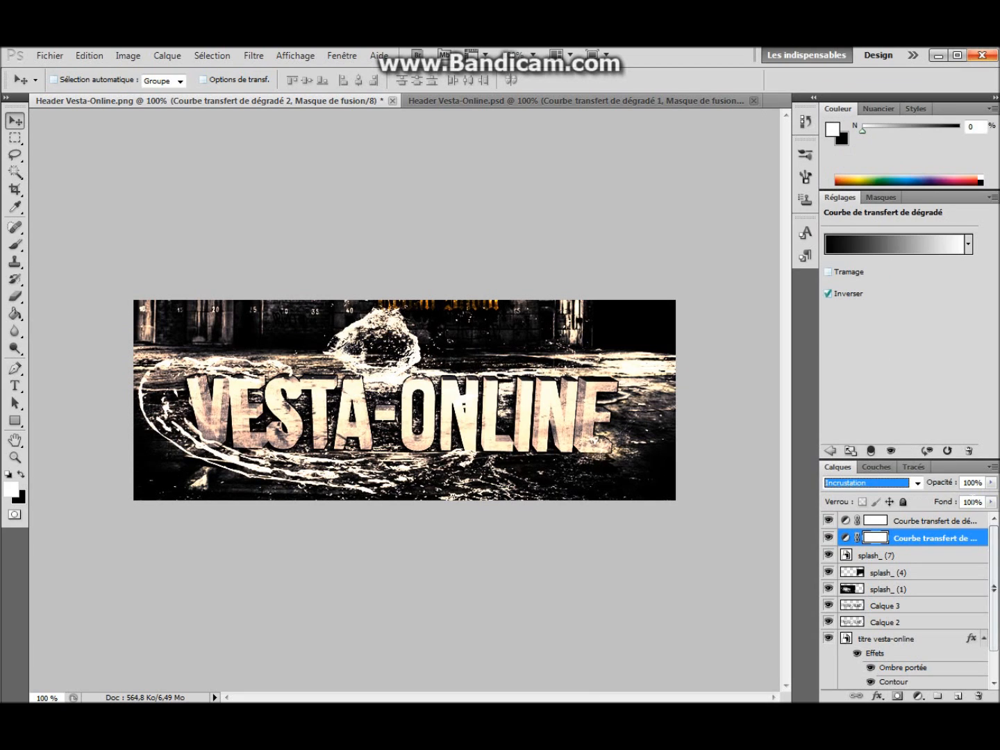
Step: Reduce the fill of the black-to-white gradient map layer to 36%
{"action": "left_click", "coordinate": [990, 502]}
{"action": "left_click_drag", "start_coordinate": [990, 507], "coordinate": [943, 519]}
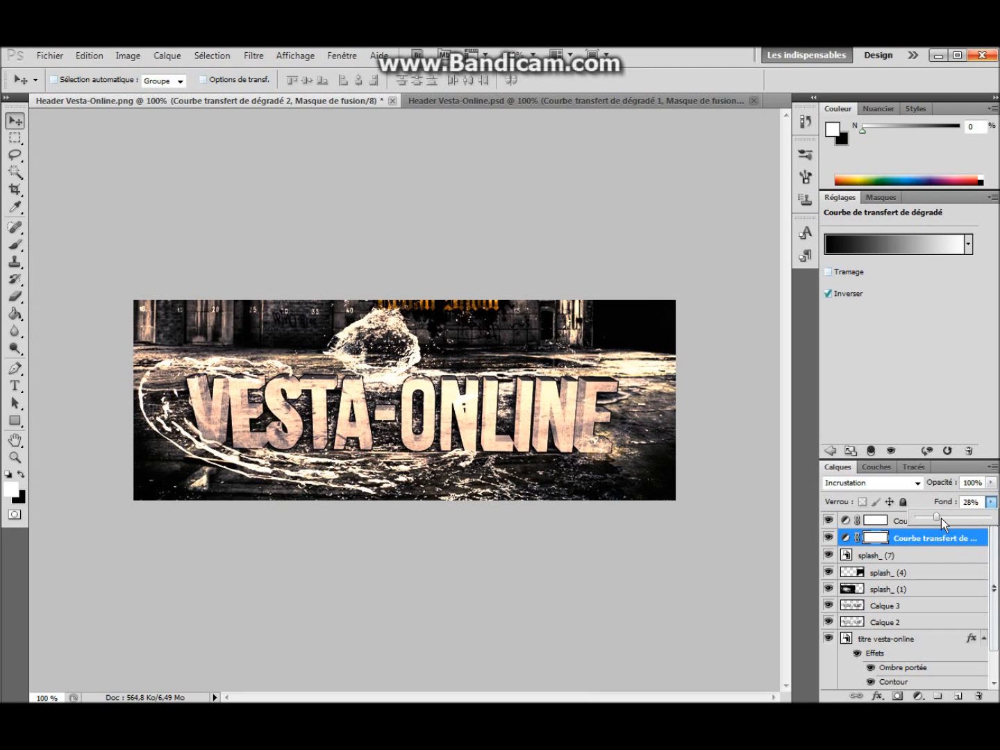
{"action": "left_click_drag", "start_coordinate": [940, 518], "coordinate": [943, 520]}
{"action": "left_click", "coordinate": [906, 522]}
{"action": "left_click_drag", "start_coordinate": [910, 526], "coordinate": [911, 549]}
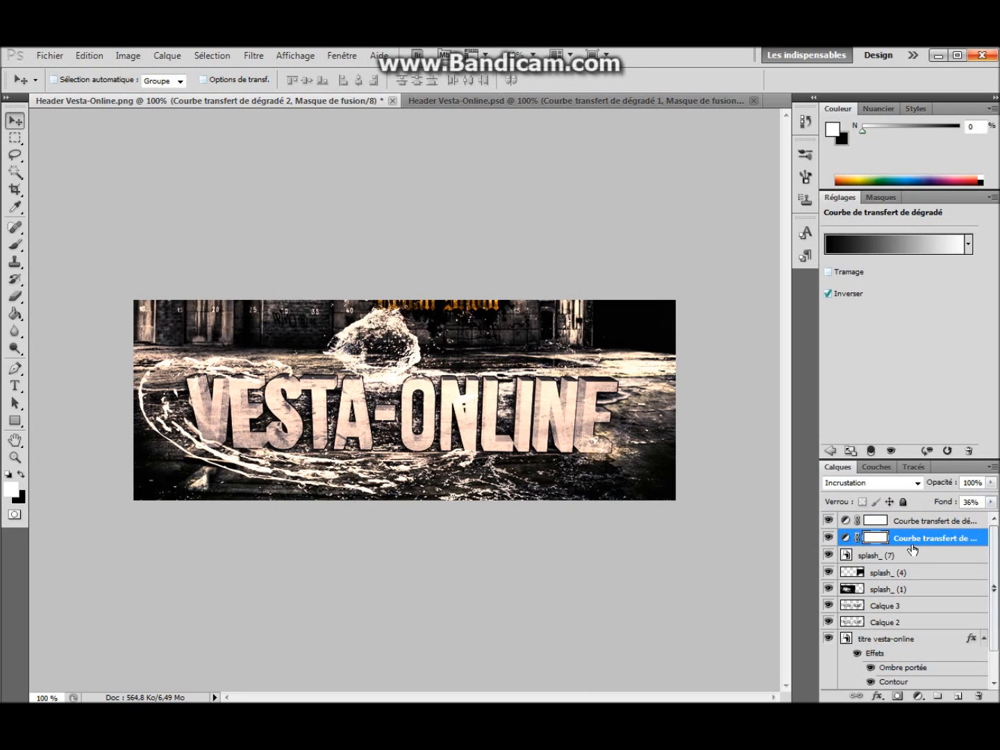
Step: Compare the header with the lower gradient map layer hidden and shown
{"action": "left_click", "coordinate": [913, 528]}
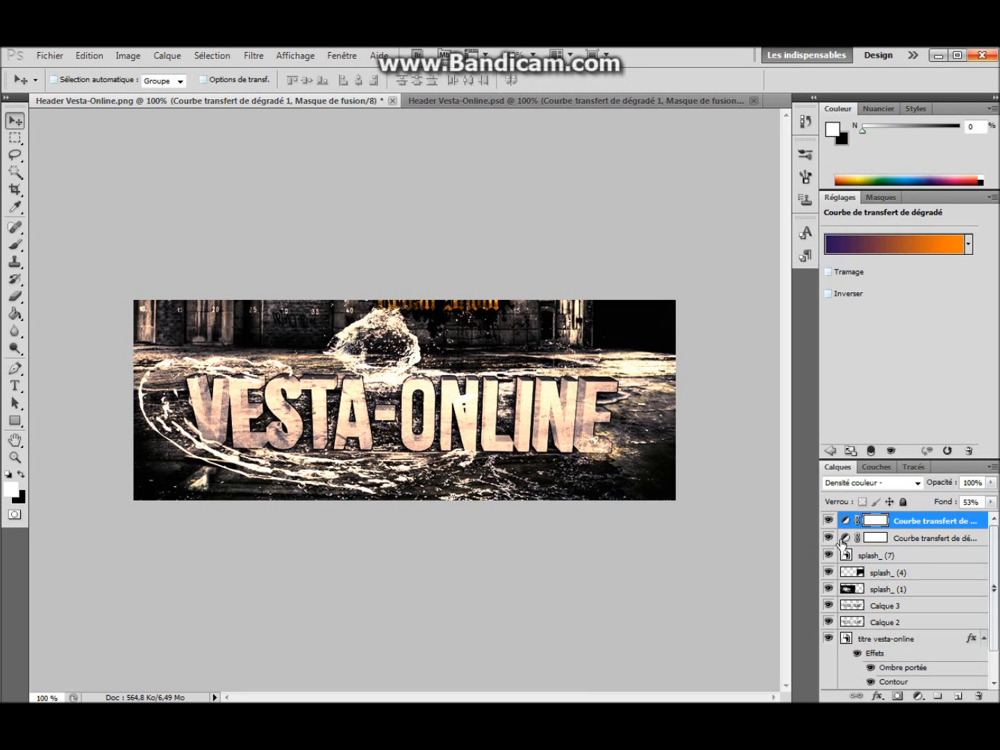
{"action": "left_click", "coordinate": [829, 539]}
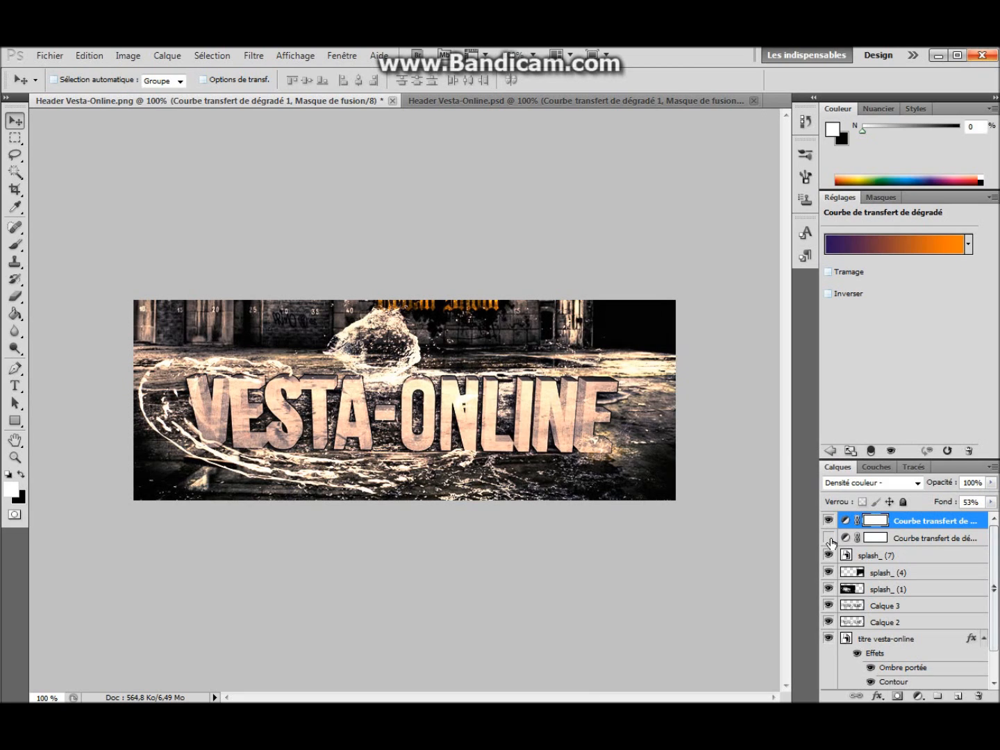
{"action": "left_click", "coordinate": [829, 539]}
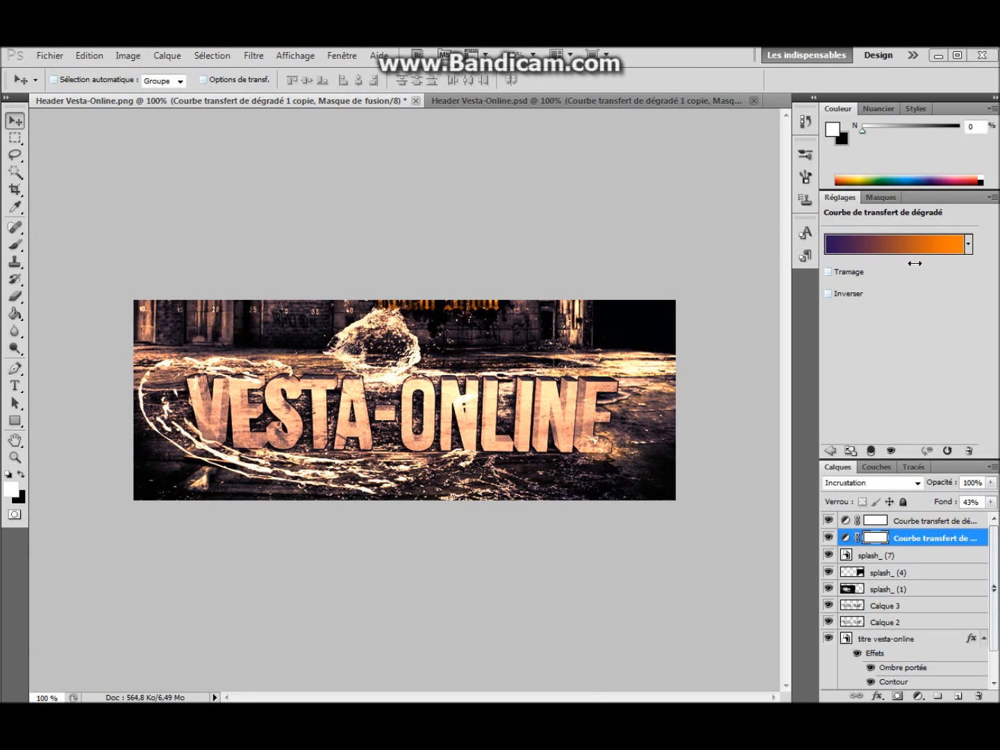
Step: Review the gradient, blend mode and fill settings of the two gradient map layers
{"action": "left_click", "coordinate": [909, 520]}
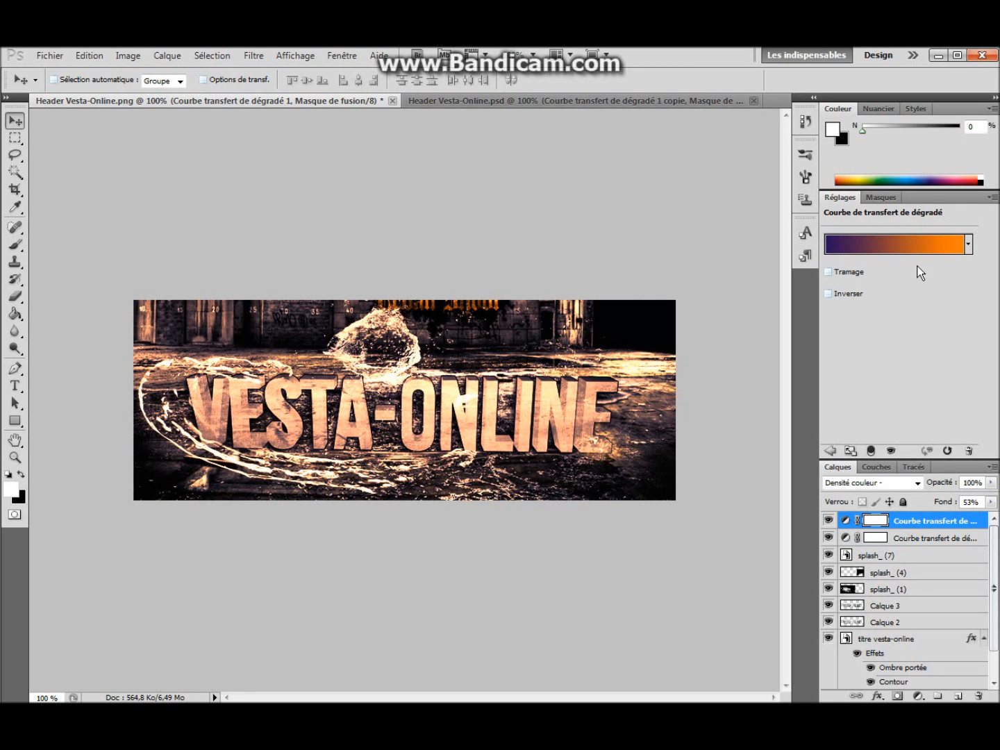
{"action": "left_click", "coordinate": [861, 518]}
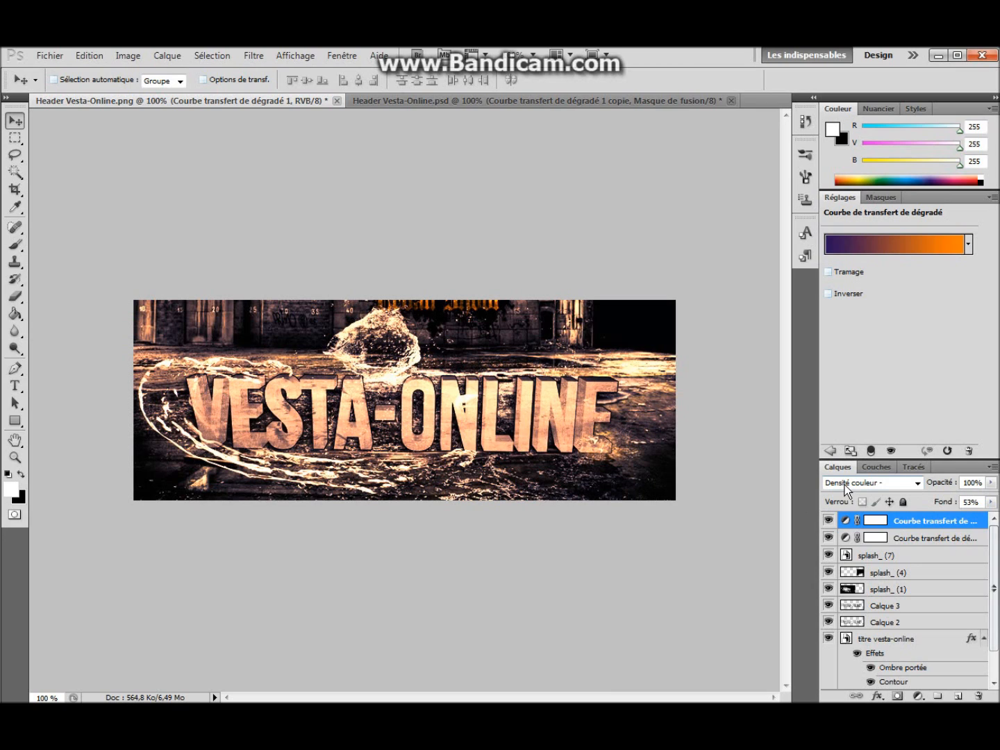
{"action": "left_click", "coordinate": [908, 539]}
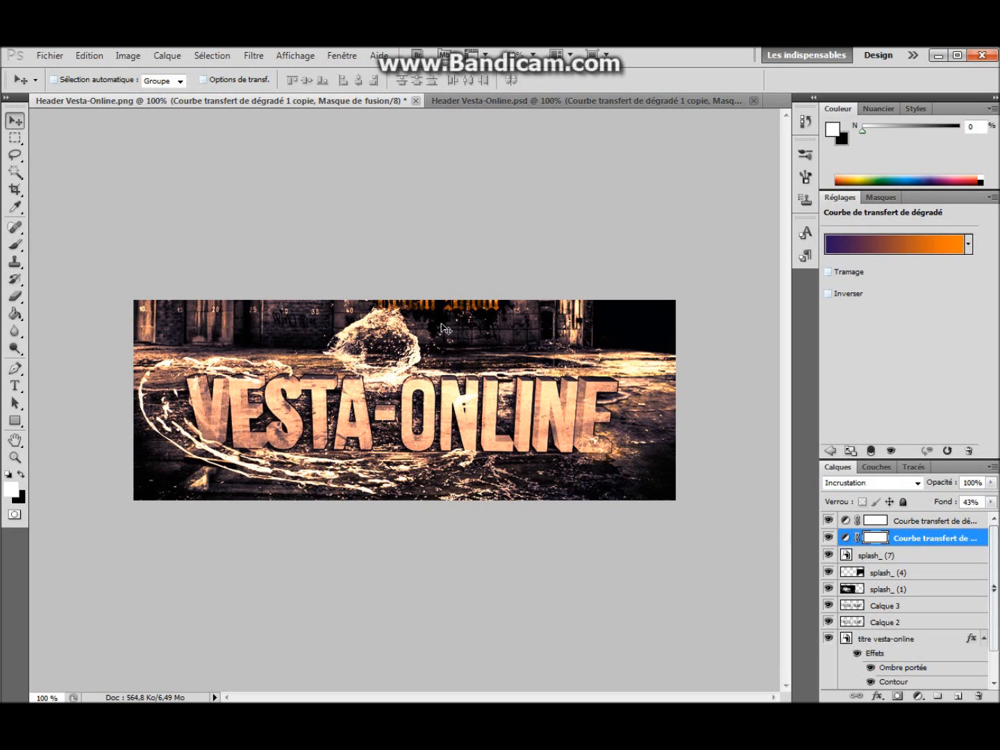
Step: Place light_ (15) from the Lights folder in Windows Explorer into the header, directly above the splash_ (7) layer
{"action": "left_click", "coordinate": [892, 554]}
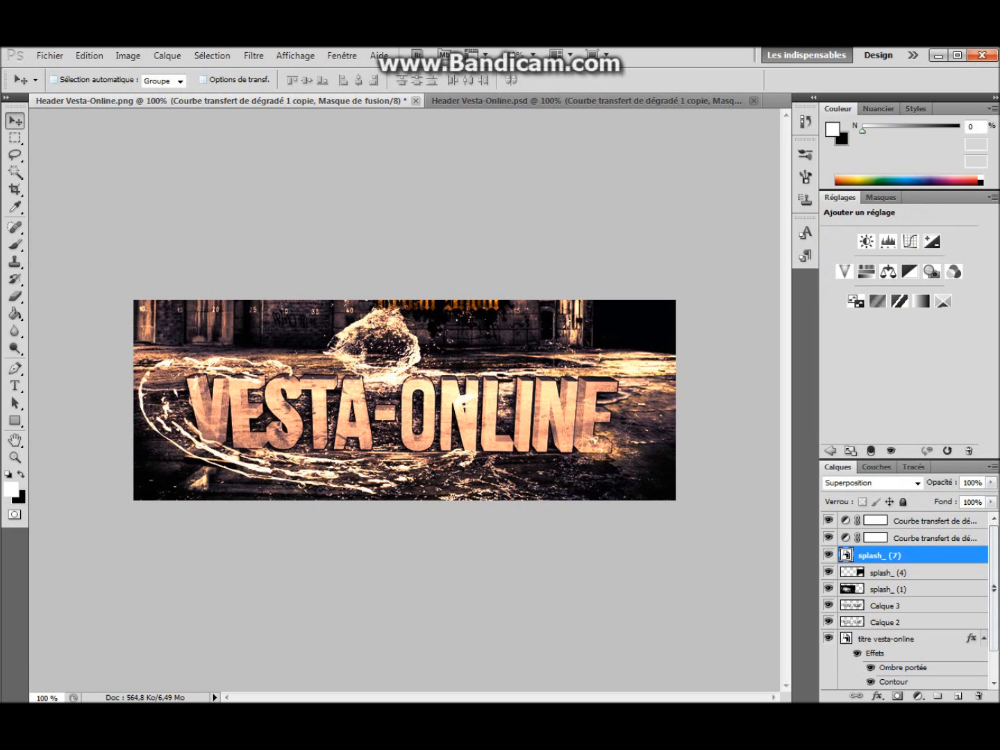
{"action": "left_click", "coordinate": [913, 527]}
{"action": "left_click", "coordinate": [919, 555]}
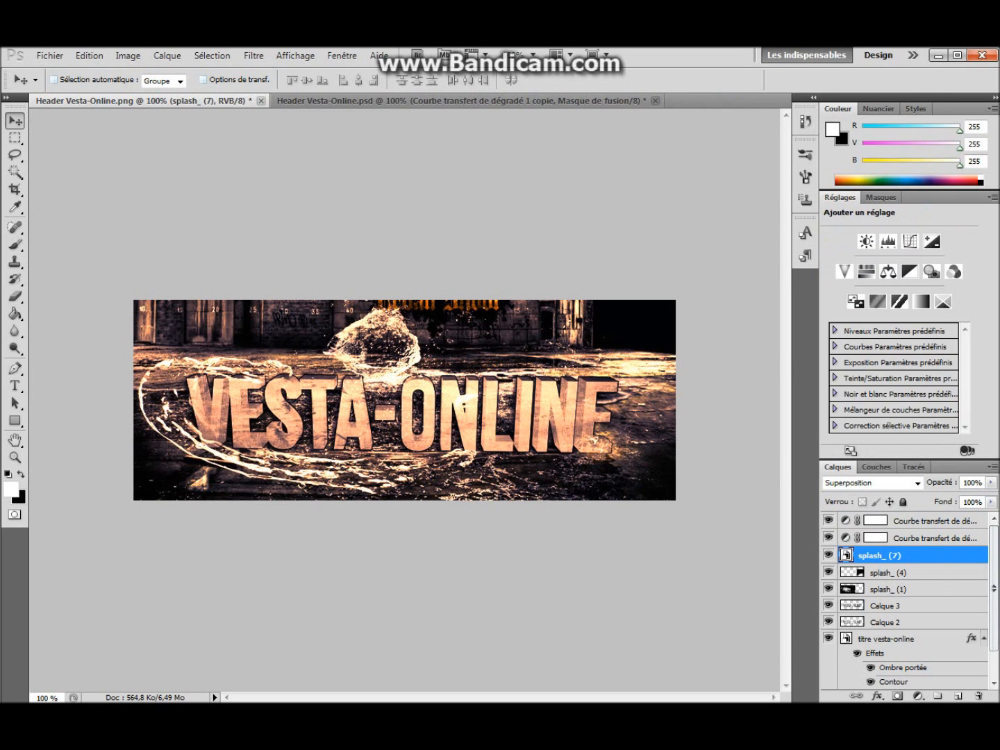
{"action": "key", "text": "alt+Tab"}
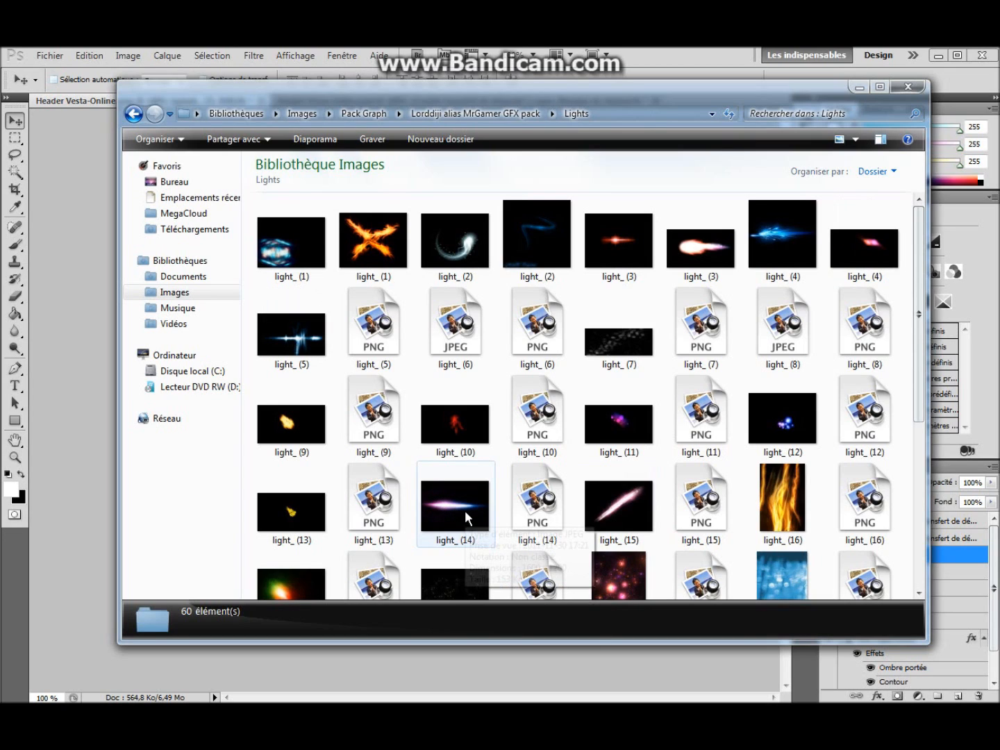
{"action": "mouse_move", "coordinate": [615, 509]}
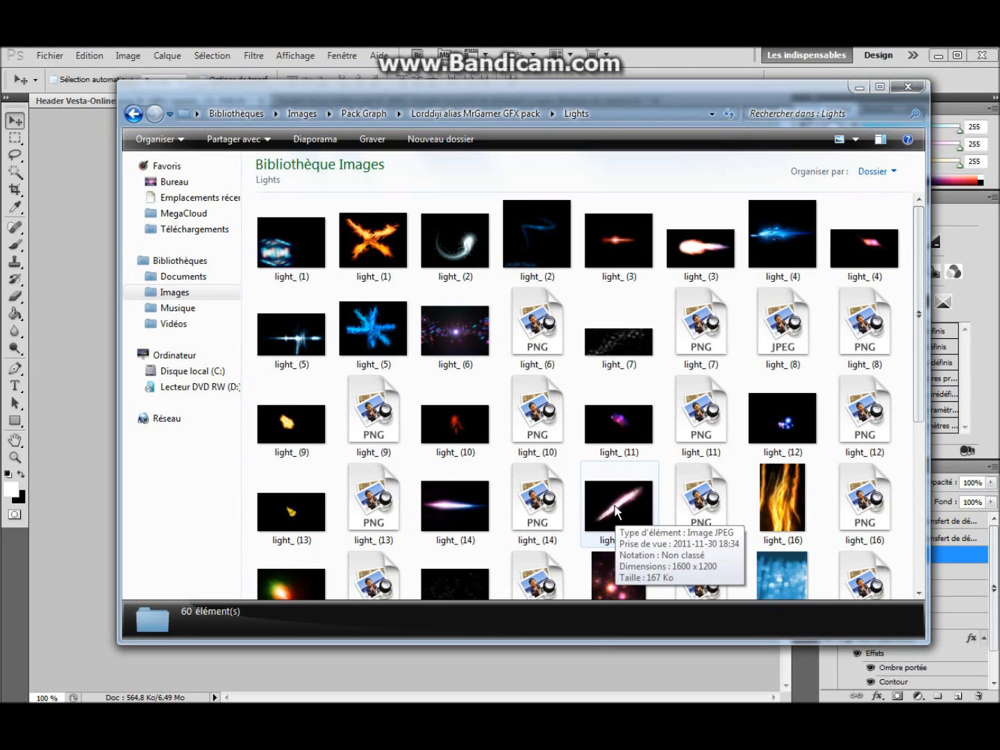
{"action": "left_click_drag", "start_coordinate": [615, 509], "coordinate": [88, 396]}
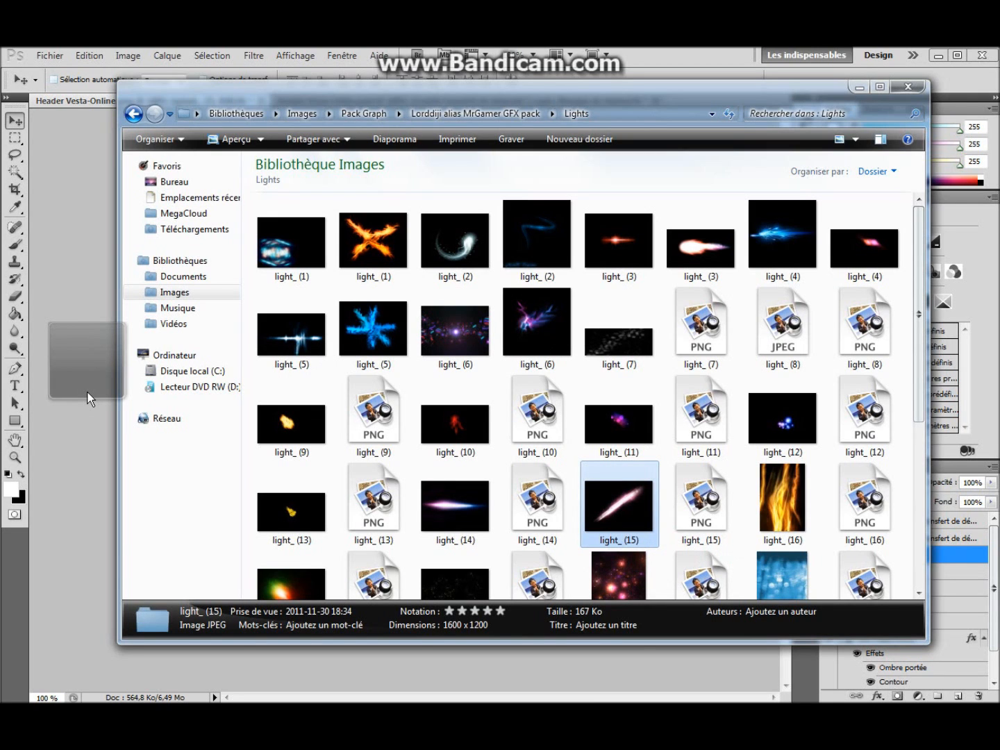
{"action": "left_click_drag", "start_coordinate": [88, 397], "coordinate": [89, 397]}
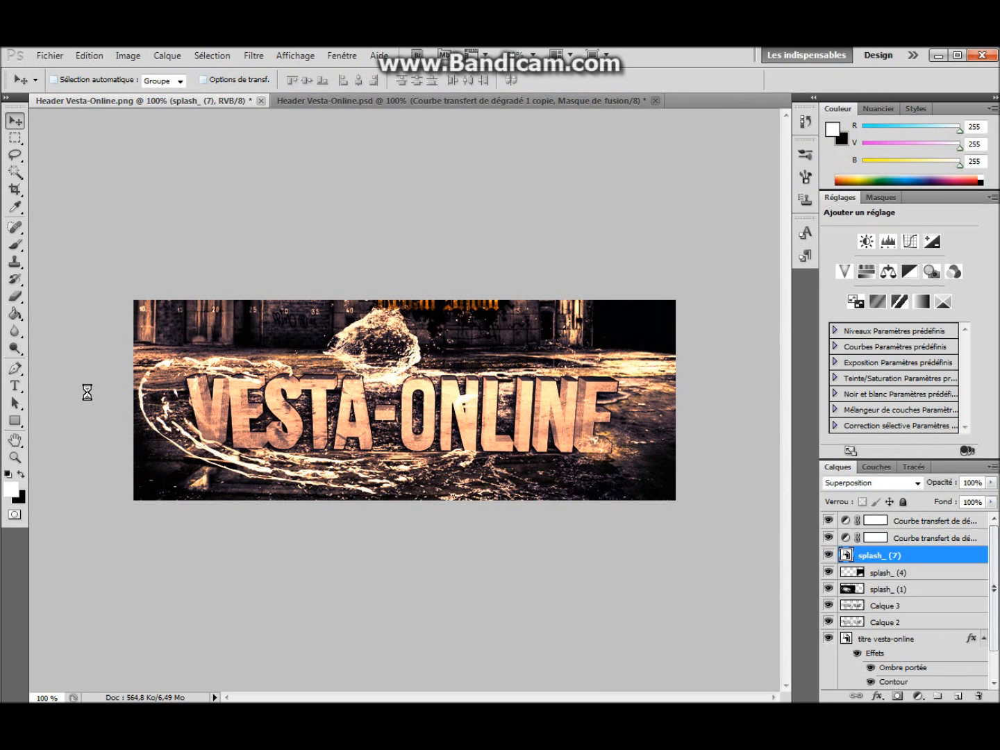
Step: Rotate the light_ (15) image about 36.6° so the streak lies horizontal, and move it along the base of ONLINE
{"action": "left_click_drag", "start_coordinate": [580, 285], "coordinate": [603, 377]}
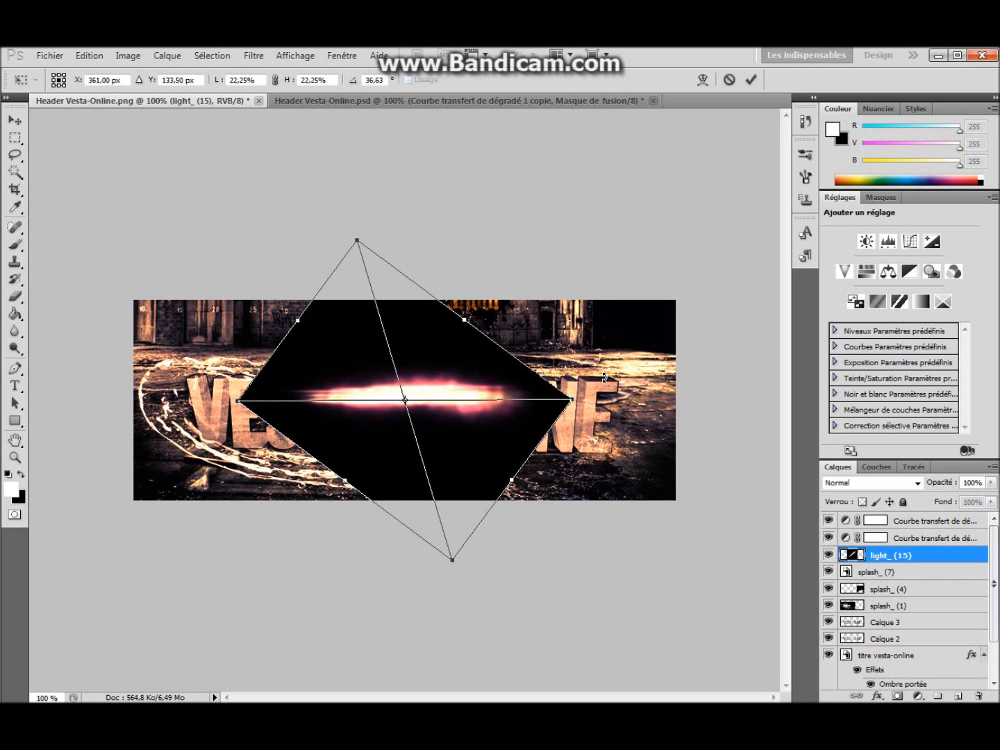
{"action": "left_click_drag", "start_coordinate": [454, 411], "coordinate": [590, 446]}
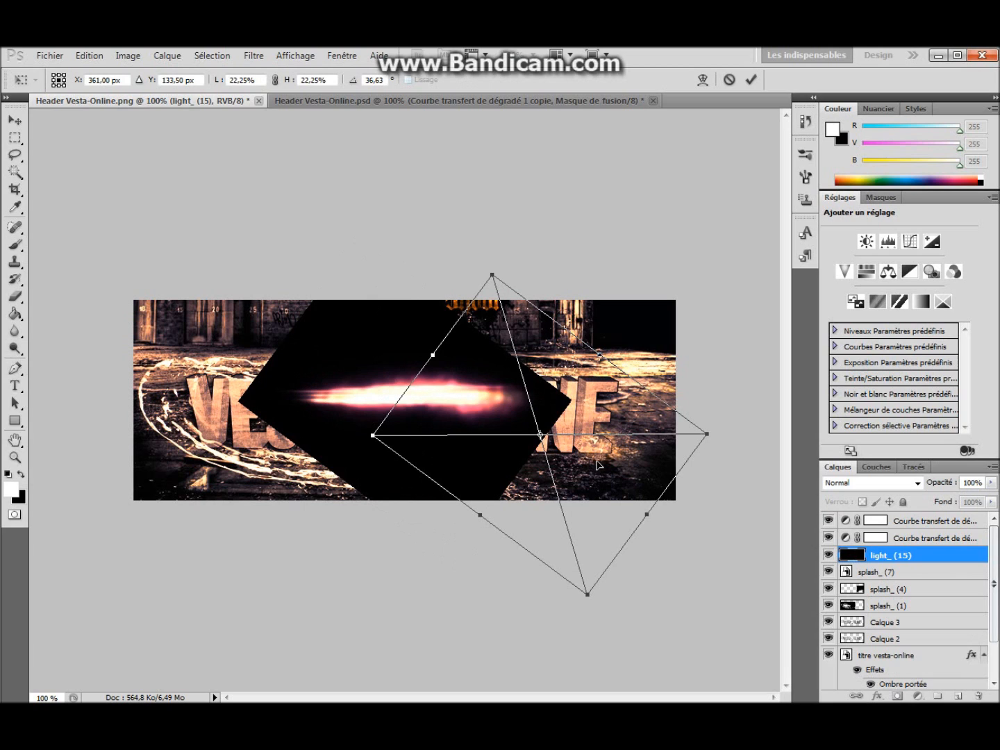
{"action": "left_click_drag", "start_coordinate": [597, 466], "coordinate": [558, 470]}
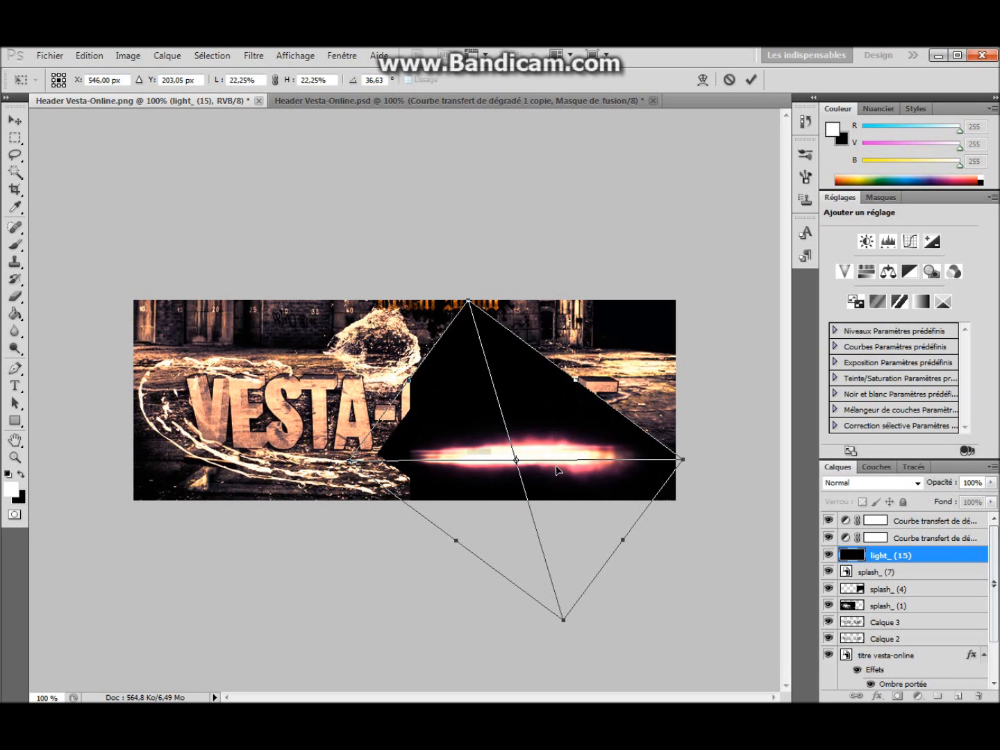
Step: Commit the light_ (15) placement and set its blend mode to Superposition
{"action": "left_click", "coordinate": [922, 484]}
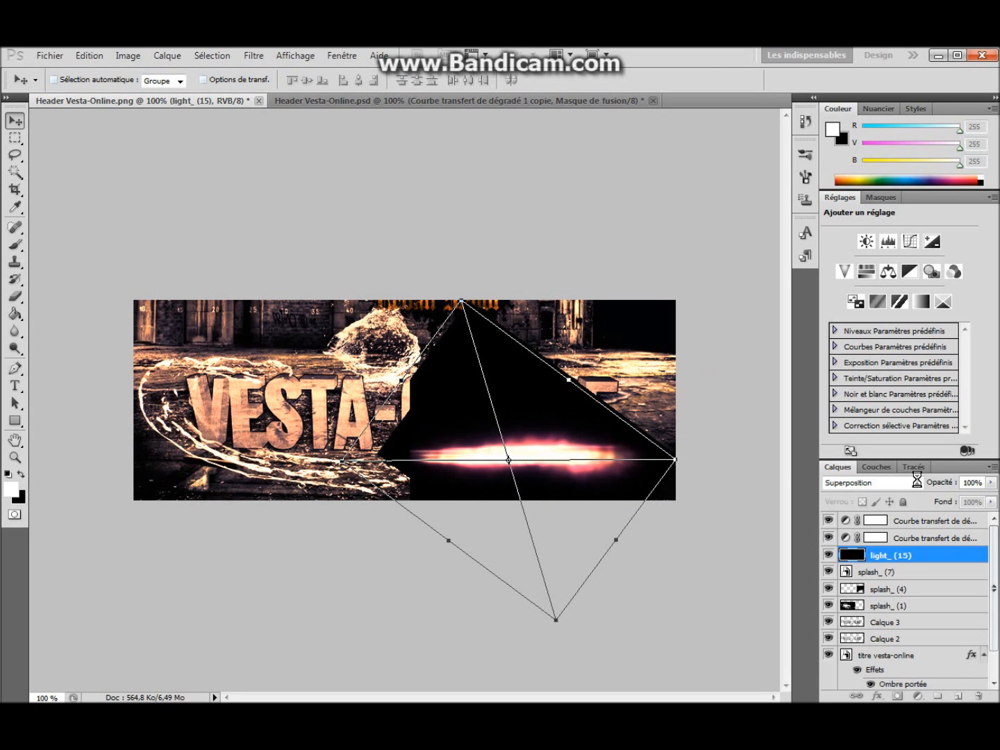
{"action": "left_click", "coordinate": [916, 482]}
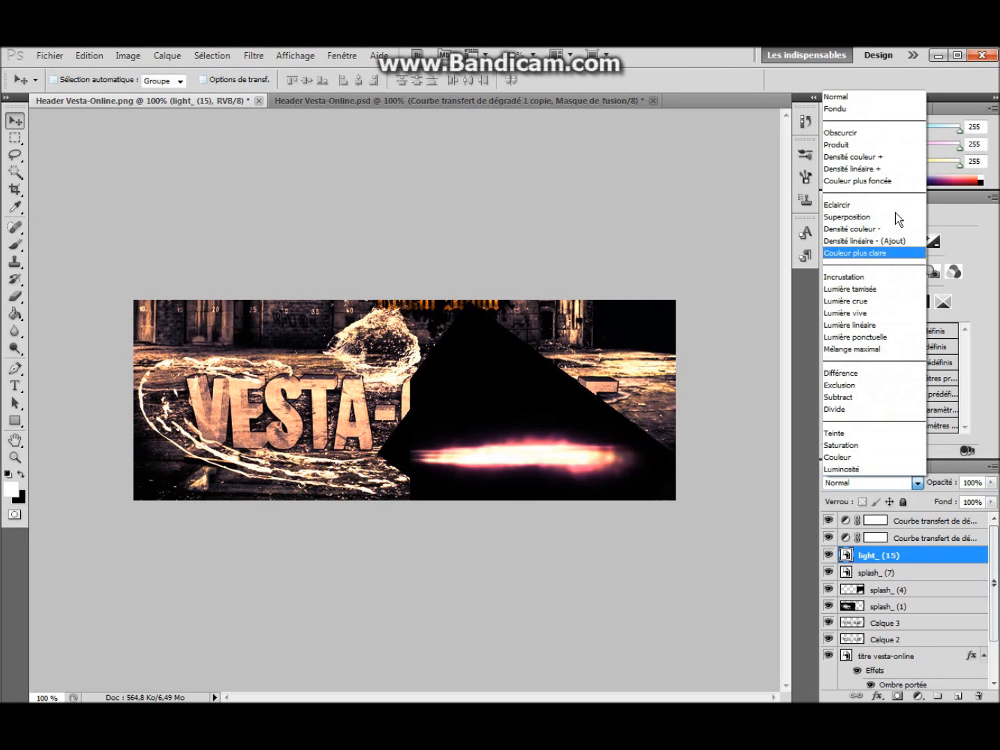
{"action": "left_click", "coordinate": [895, 215]}
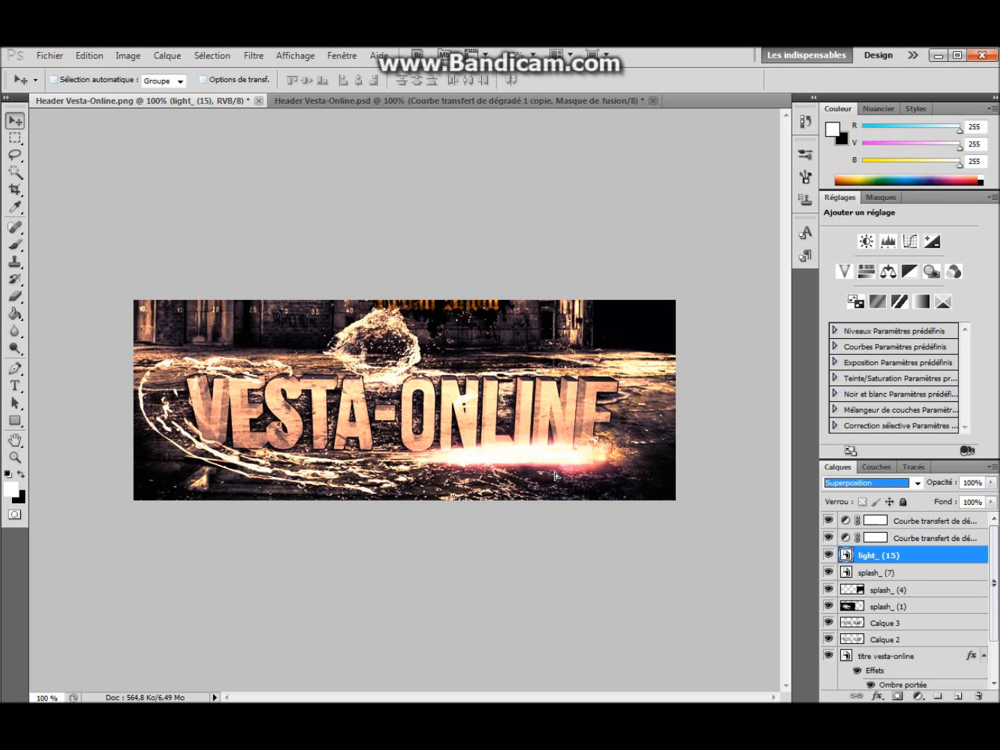
{"action": "left_click", "coordinate": [551, 474]}
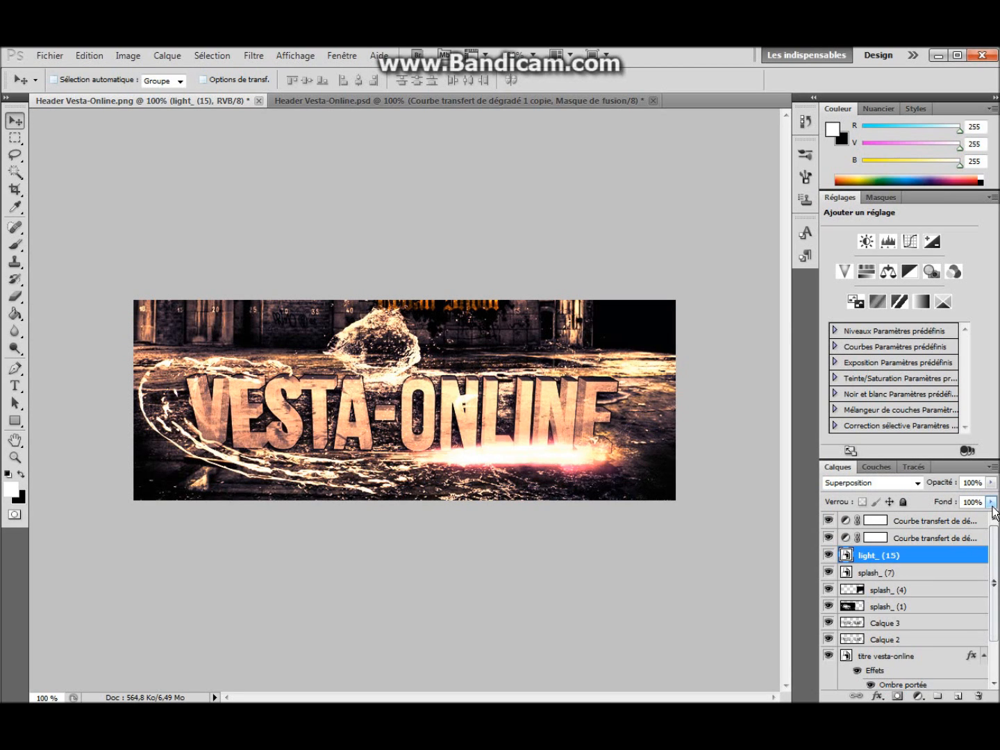
Step: Reduce the fill of the light_ (15) layer to 90%
{"action": "left_click_drag", "start_coordinate": [990, 503], "coordinate": [967, 520]}
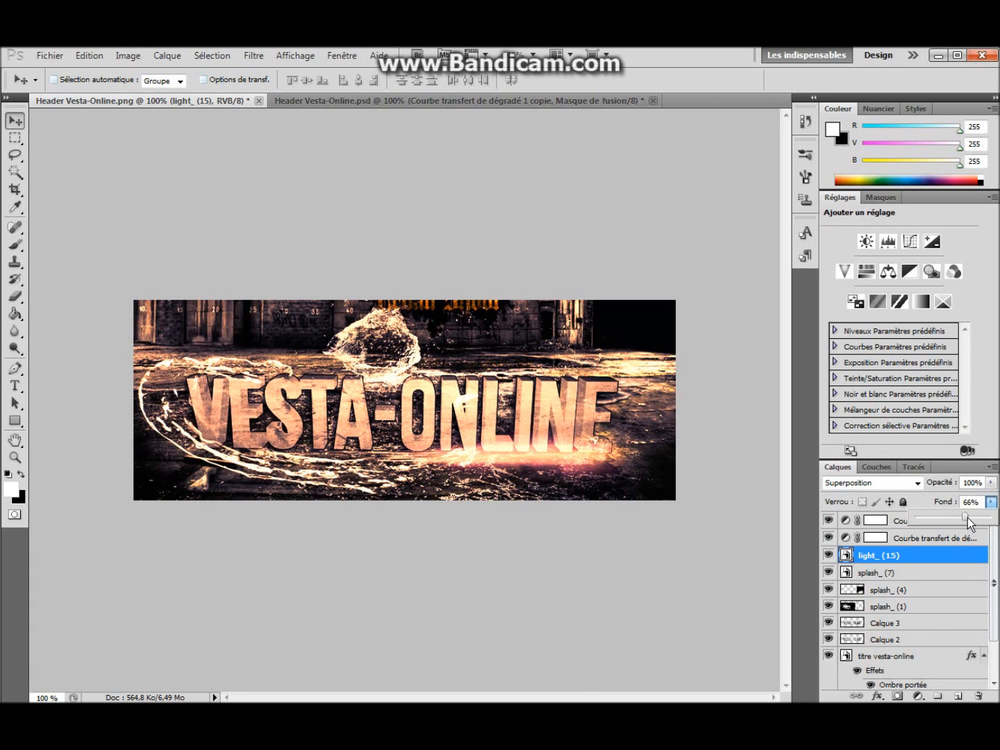
{"action": "left_click_drag", "start_coordinate": [968, 518], "coordinate": [984, 519]}
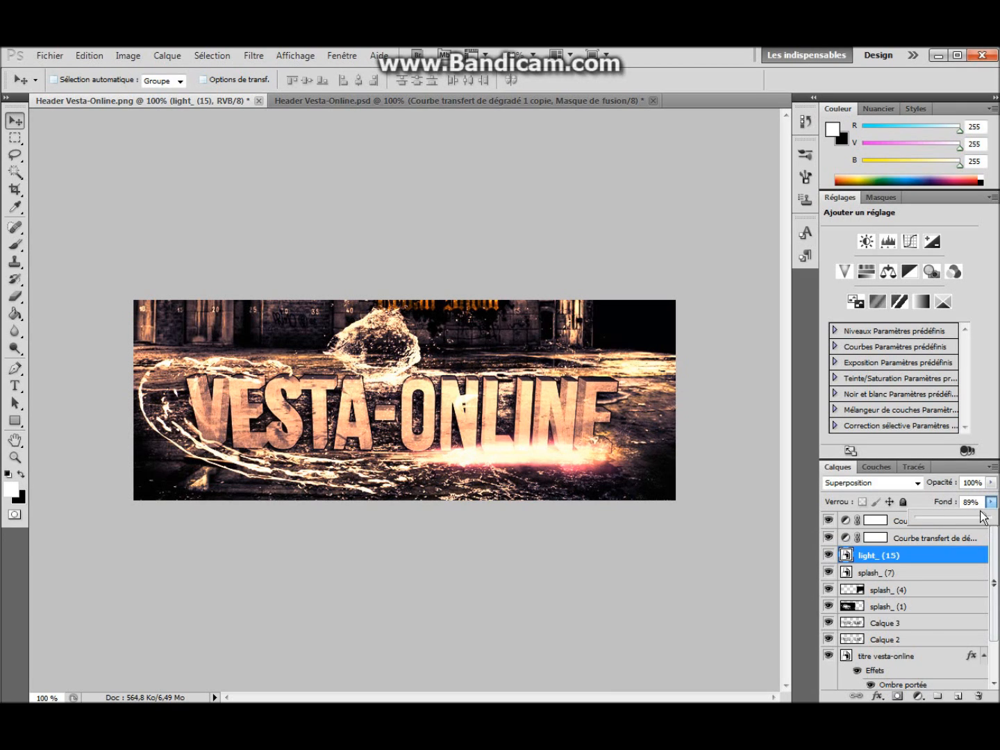
{"action": "left_click", "coordinate": [968, 502]}
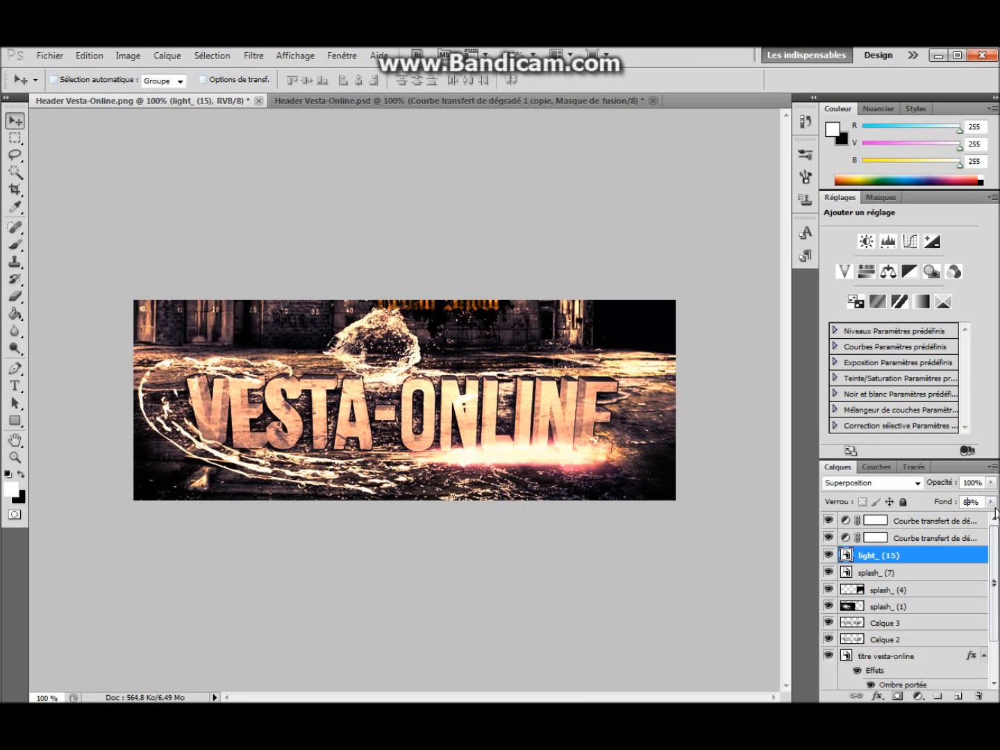
{"action": "key", "text": "BackSpace"}
{"action": "key", "text": "Delete"}
{"action": "type", "text": "90"}
Step: Place light_ (14) from the Lights folder in Windows Explorer and position its streak along the base of VESTA
{"action": "key", "text": "alt+Tab"}
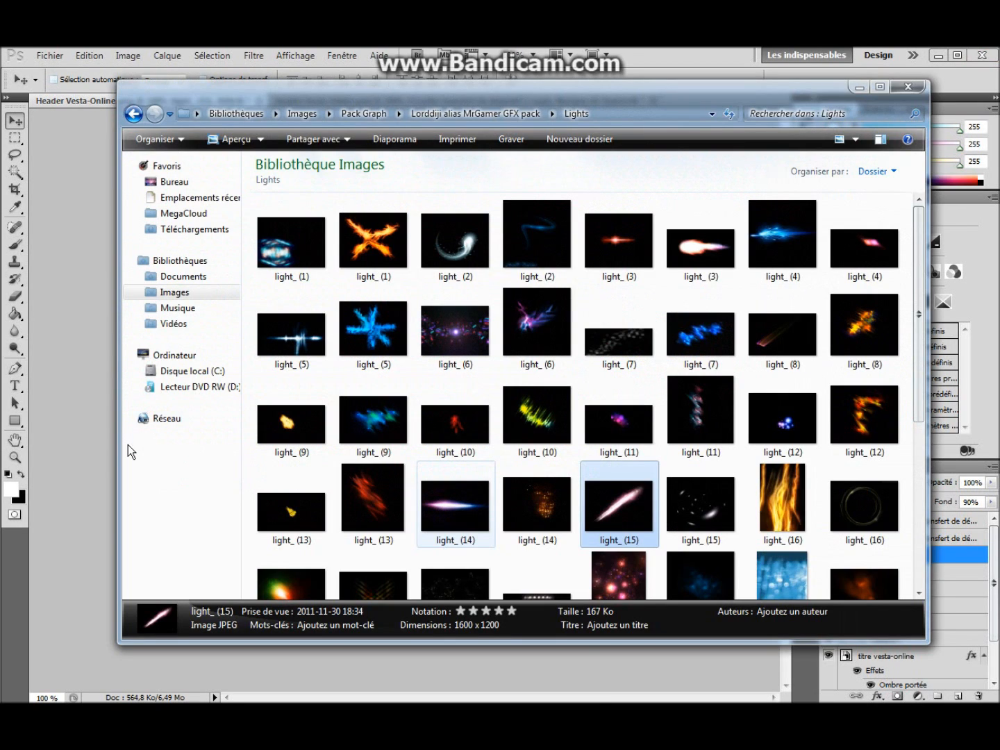
{"action": "left_click_drag", "start_coordinate": [456, 505], "coordinate": [92, 454]}
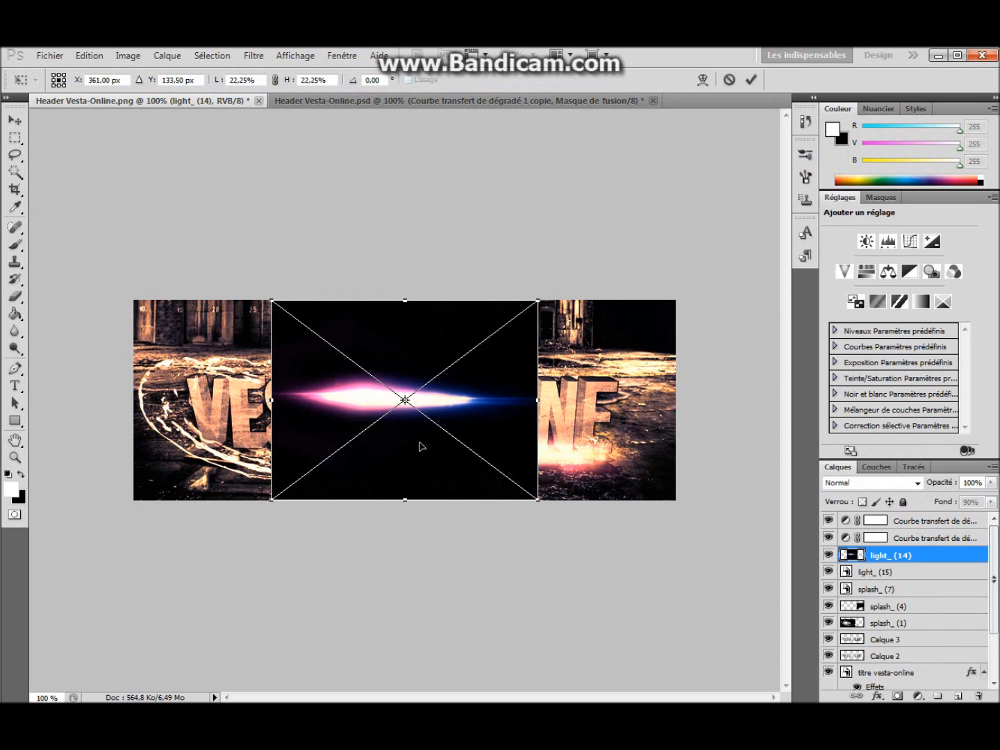
{"action": "left_click_drag", "start_coordinate": [420, 446], "coordinate": [303, 483]}
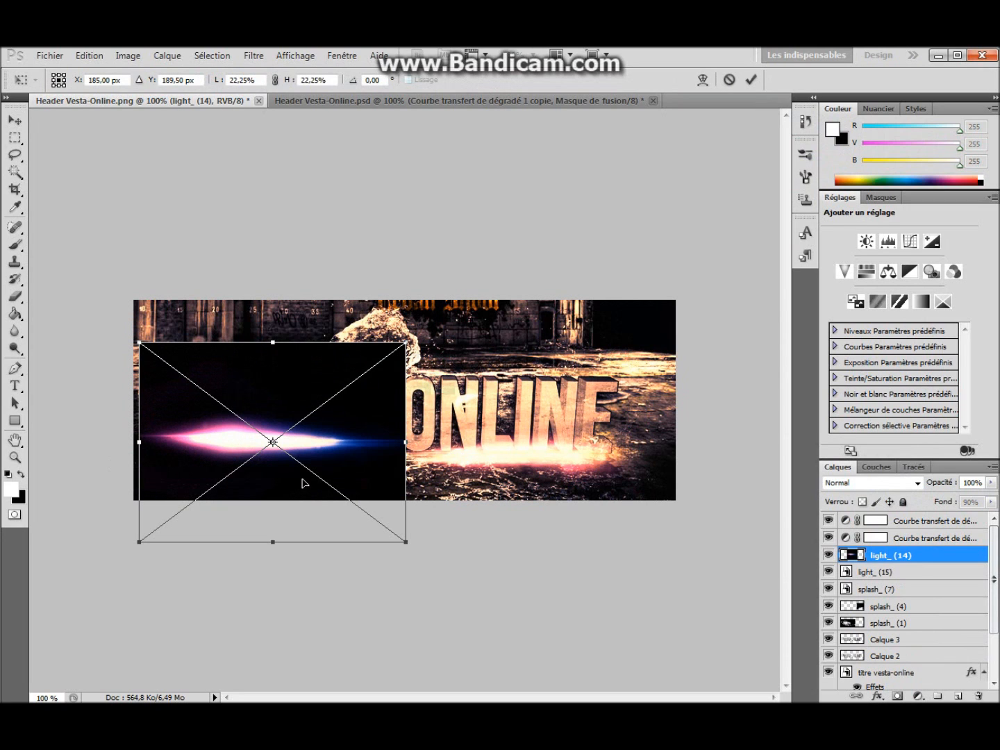
{"action": "key", "text": "Return"}
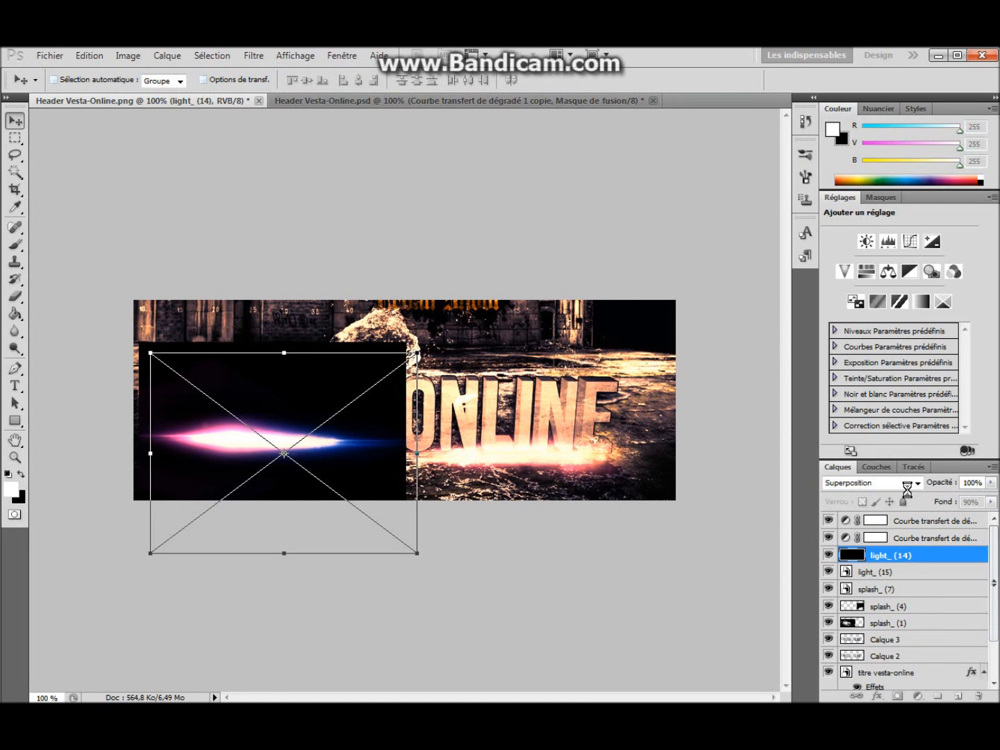
Step: Set the light_ (14) layer's blend mode to Superposition and its fill to 91%
{"action": "left_click", "coordinate": [917, 482]}
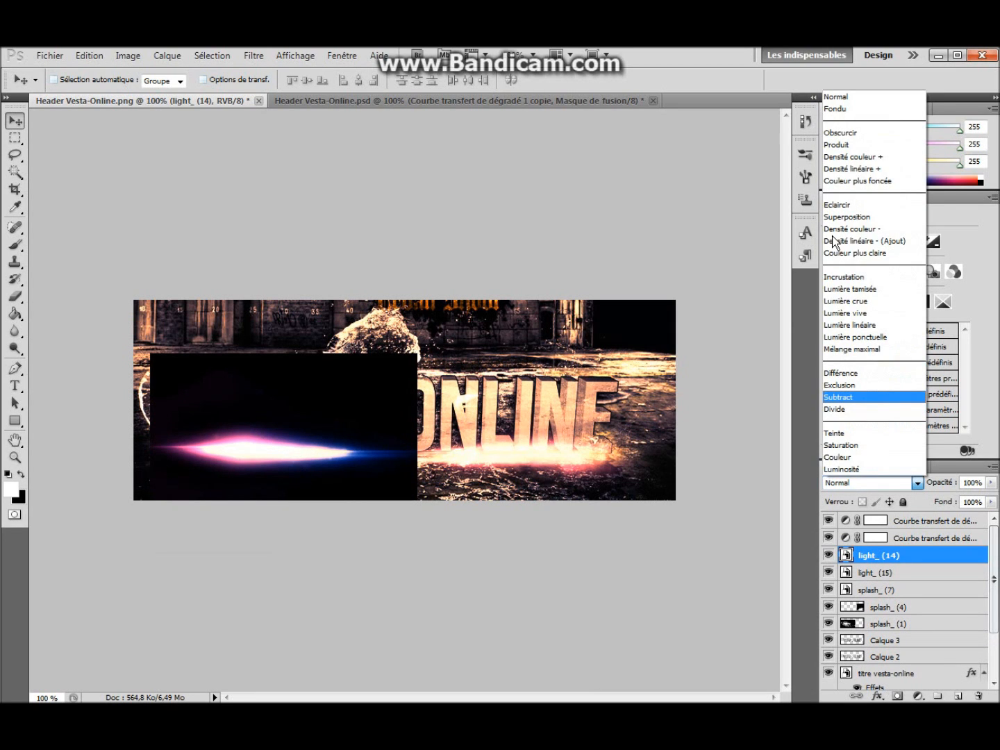
{"action": "left_click", "coordinate": [845, 216]}
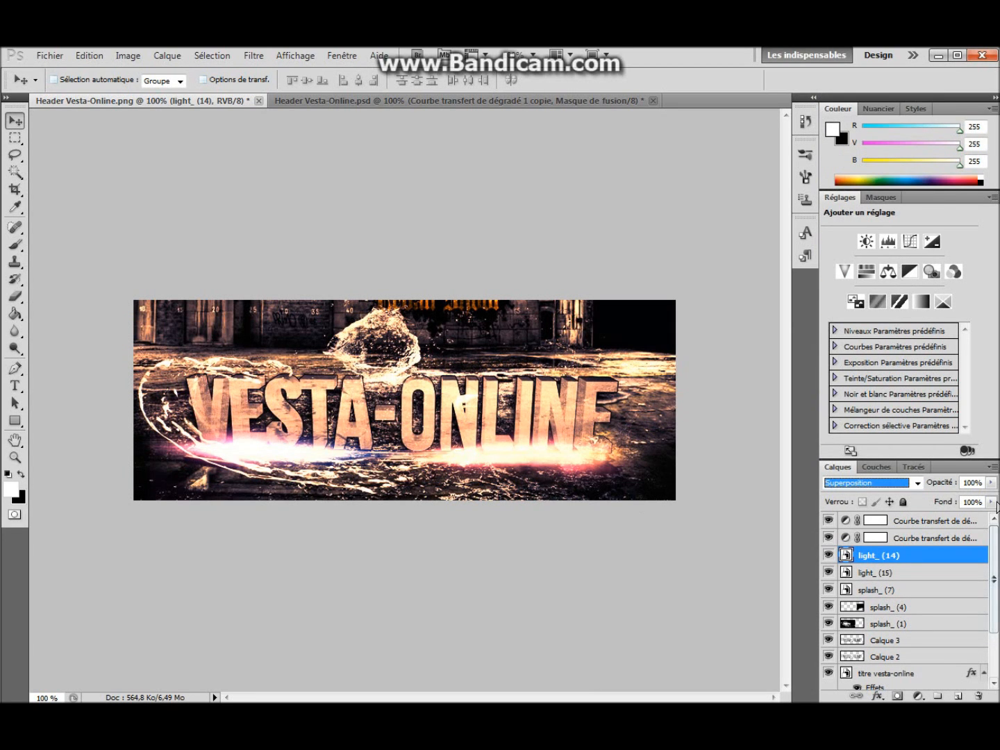
{"action": "left_click", "coordinate": [990, 501]}
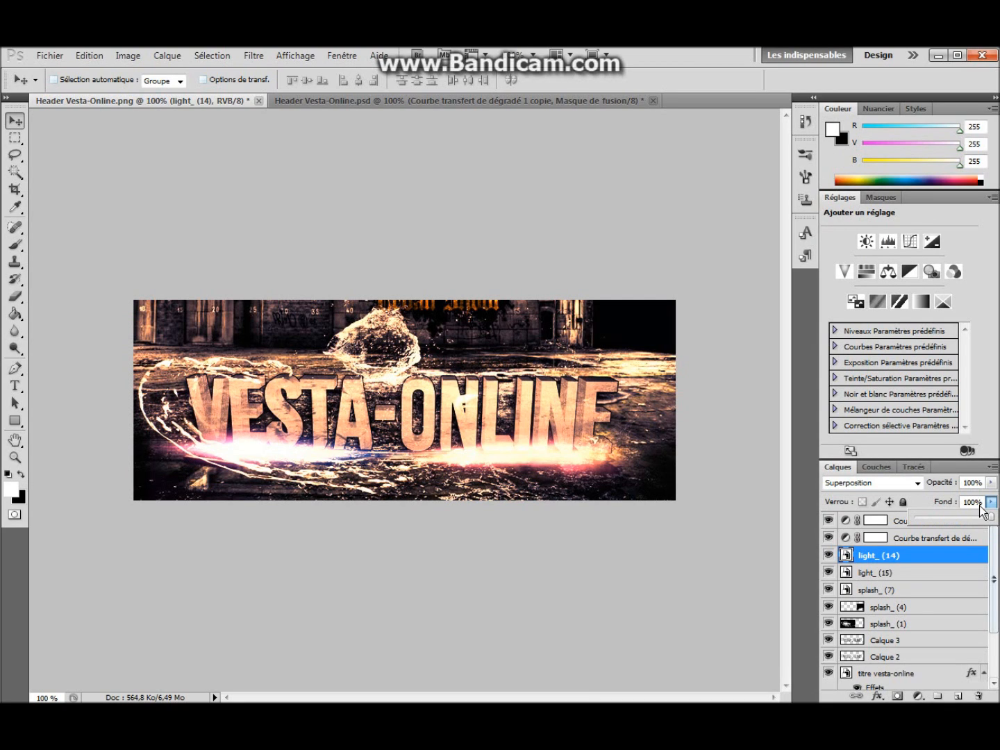
{"action": "left_click_drag", "start_coordinate": [989, 517], "coordinate": [984, 518]}
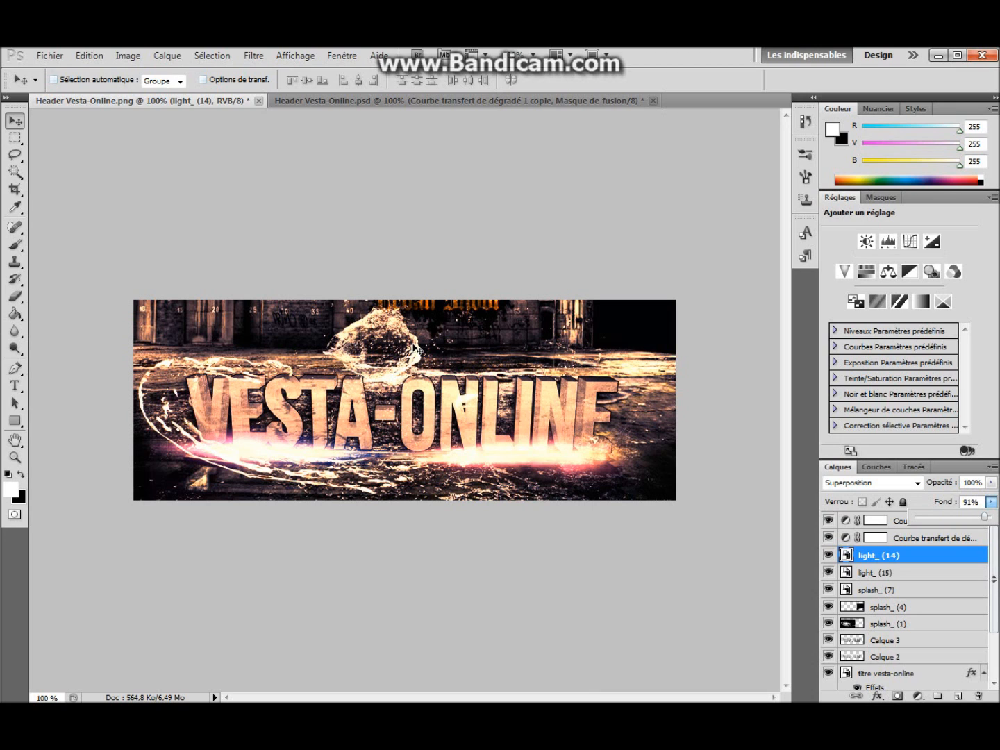
Step: Place light_ (2) from the Lights folder in Windows Explorer, stretch its height to about 99.4%, and position it over the title's middle
{"action": "key", "text": "alt+Tab"}
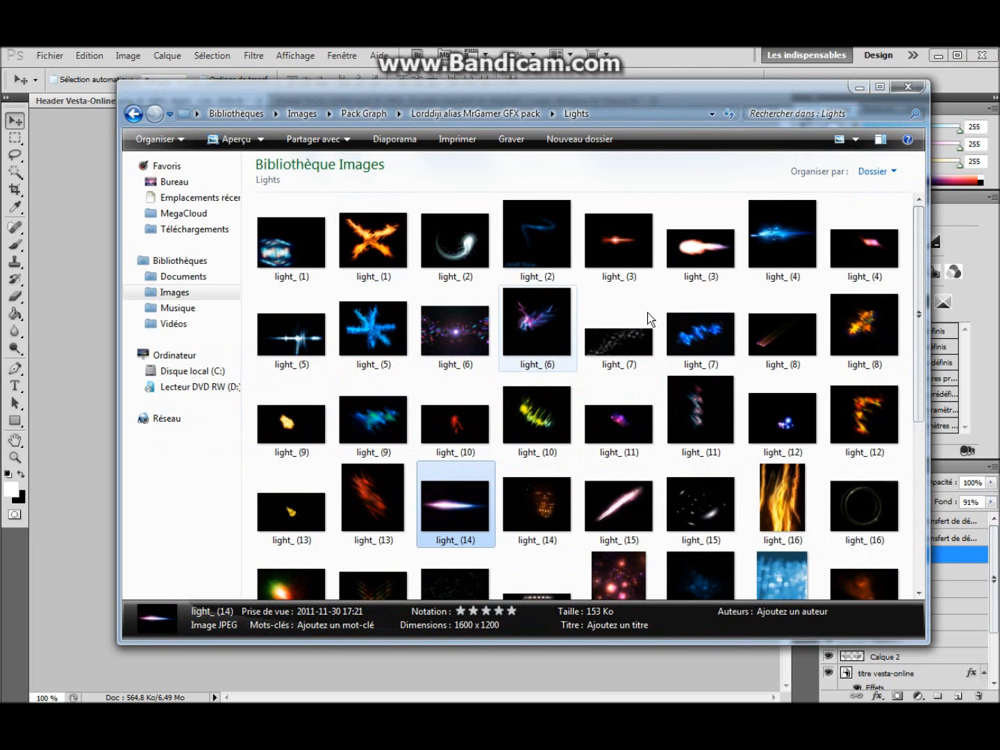
{"action": "left_click", "coordinate": [534, 223]}
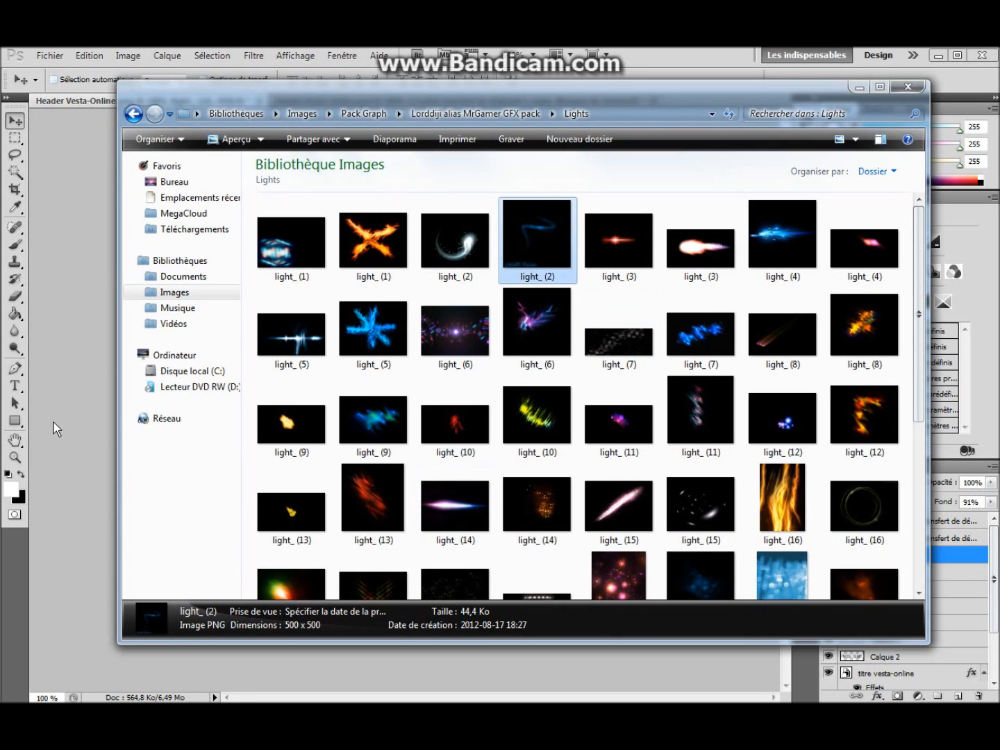
{"action": "left_click", "coordinate": [53, 422]}
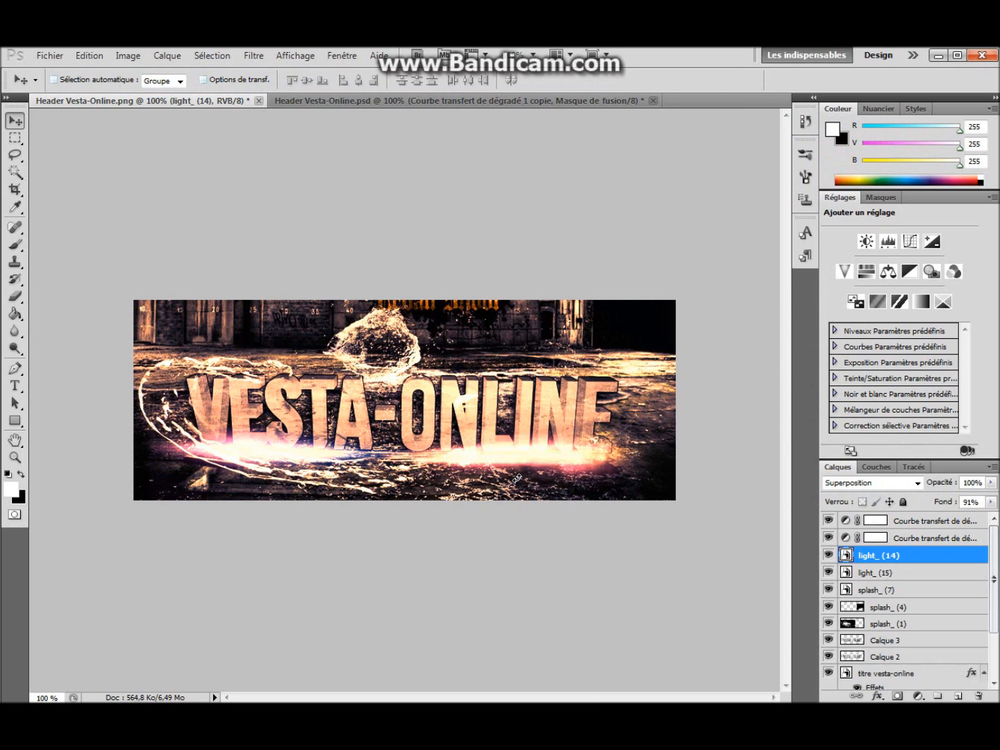
{"action": "left_click_drag", "start_coordinate": [517, 477], "coordinate": [514, 458]}
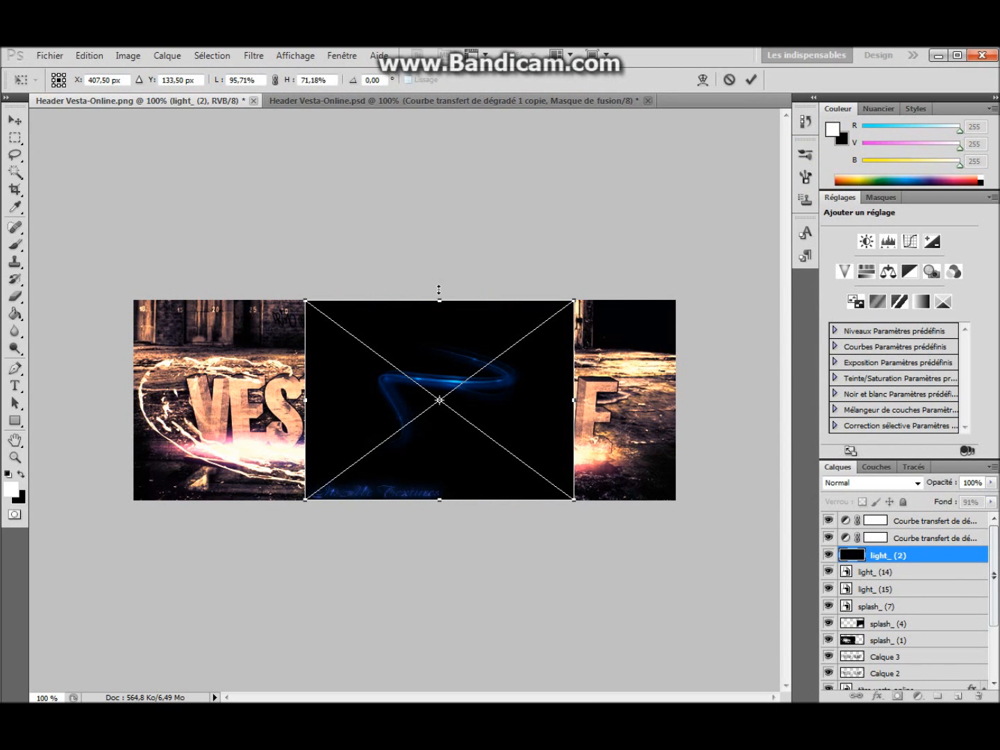
{"action": "left_click_drag", "start_coordinate": [439, 288], "coordinate": [441, 233]}
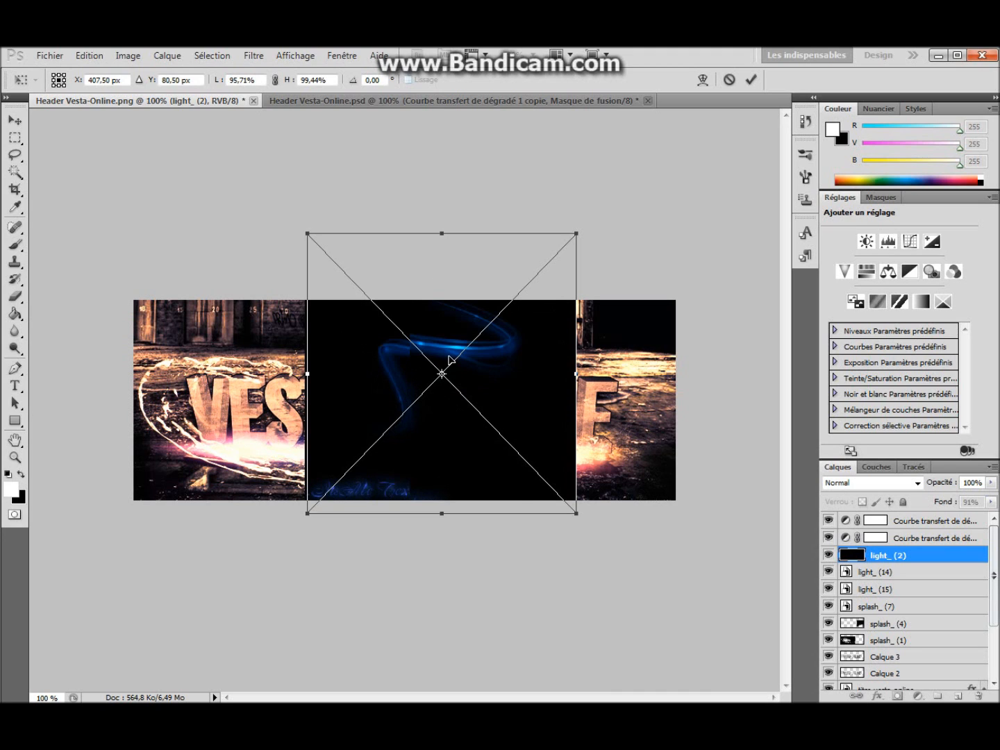
{"action": "left_click_drag", "start_coordinate": [450, 359], "coordinate": [452, 410]}
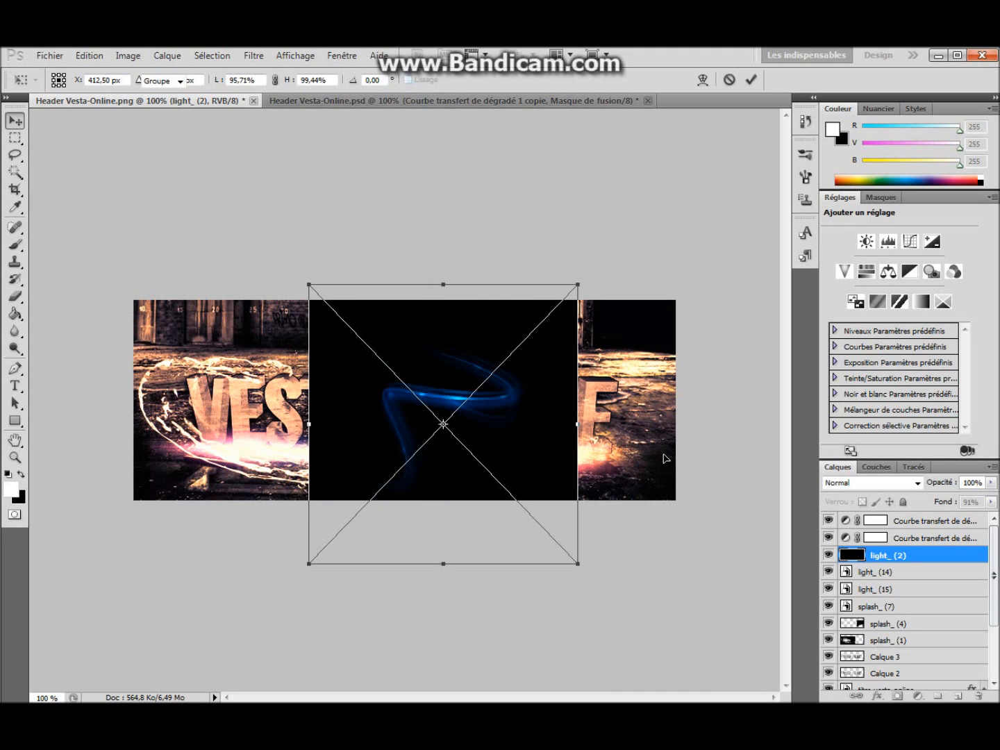
Step: Set the light_ (2) layer's blend mode to Superposition and move it slightly upward around the start of ONLINE
{"action": "left_click", "coordinate": [917, 483]}
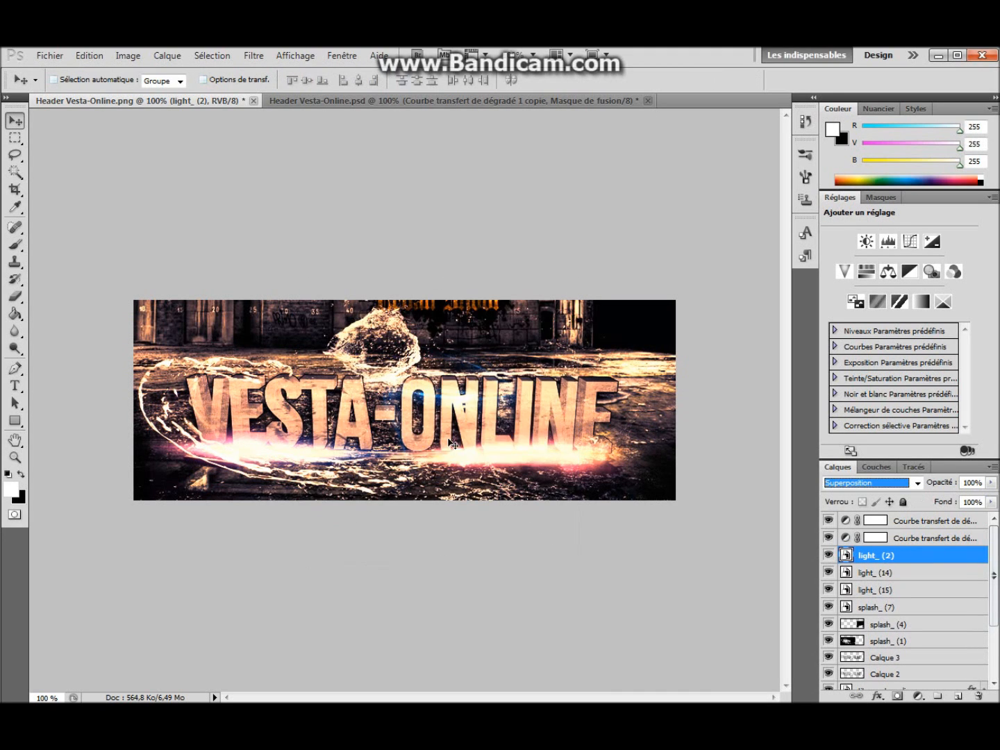
{"action": "mouse_move", "coordinate": [452, 443]}
{"action": "left_mouse_down"}
{"action": "mouse_move", "coordinate": [450, 414]}
{"action": "mouse_move", "coordinate": [459, 423]}
{"action": "left_mouse_up"}
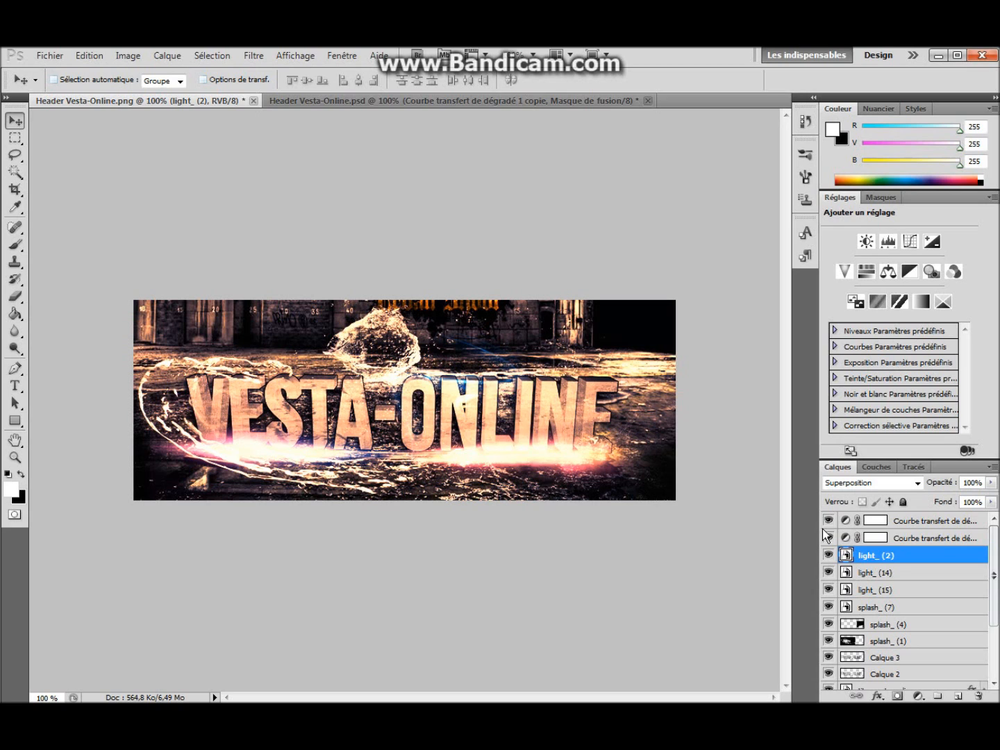
Step: Duplicate the light_ (2) layer, flip the copy horizontally and move it over VESTA
{"action": "key", "text": "ctrl+j"}
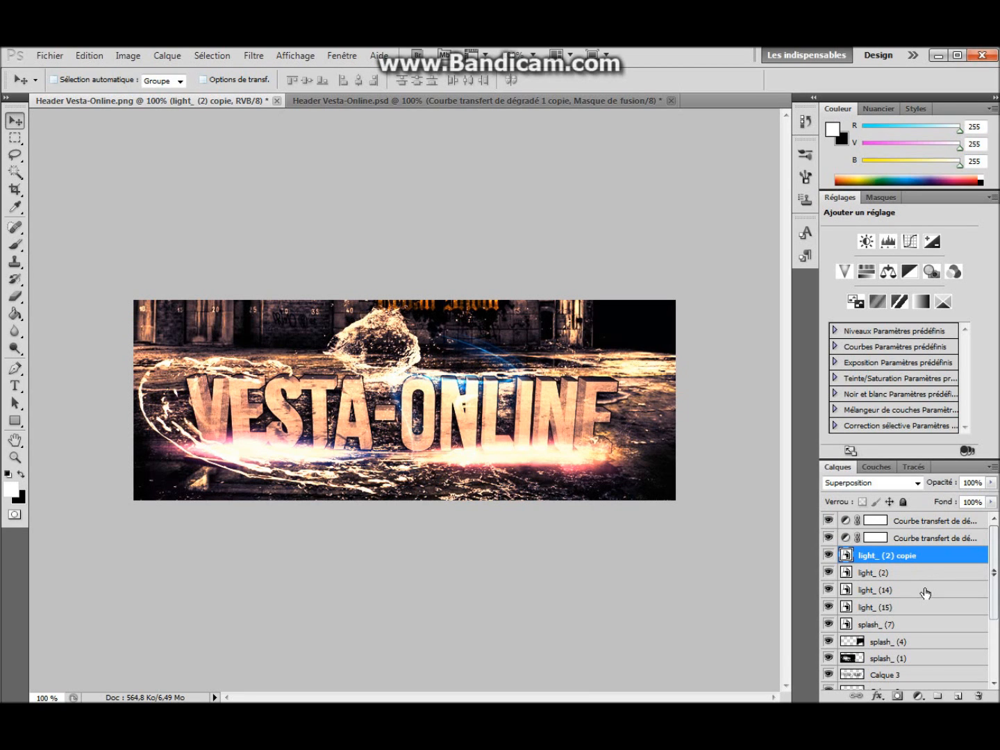
{"action": "key", "text": "ctrl+t"}
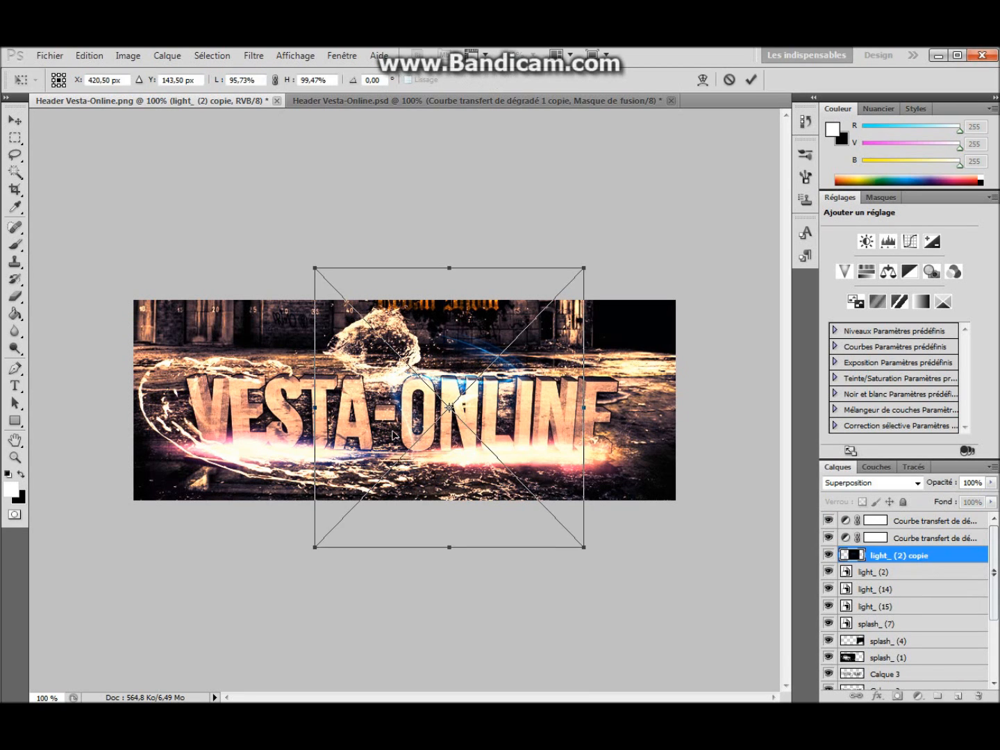
{"action": "right_click", "coordinate": [393, 434]}
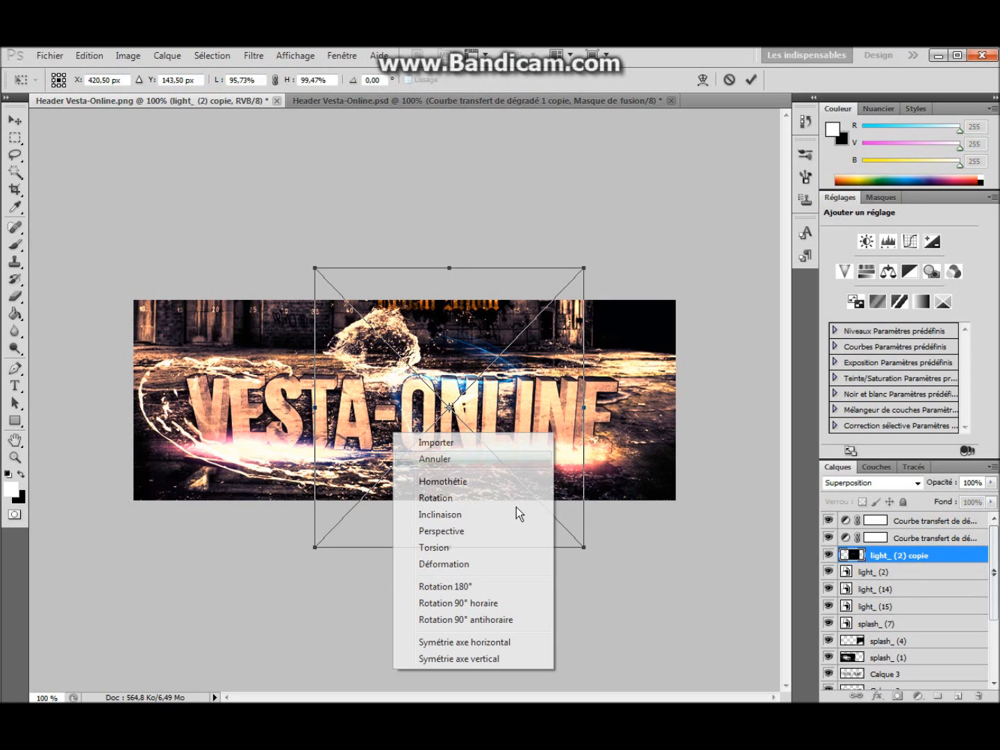
{"action": "left_click", "coordinate": [503, 643]}
{"action": "left_click_drag", "start_coordinate": [510, 440], "coordinate": [382, 636]}
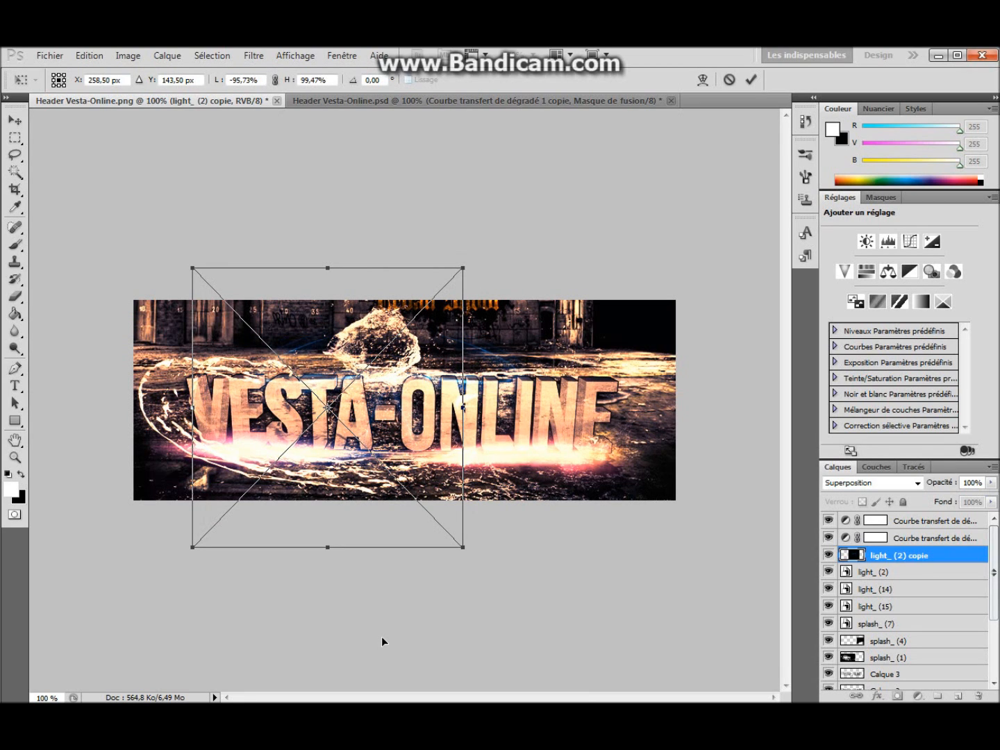
{"action": "key", "text": "Return"}
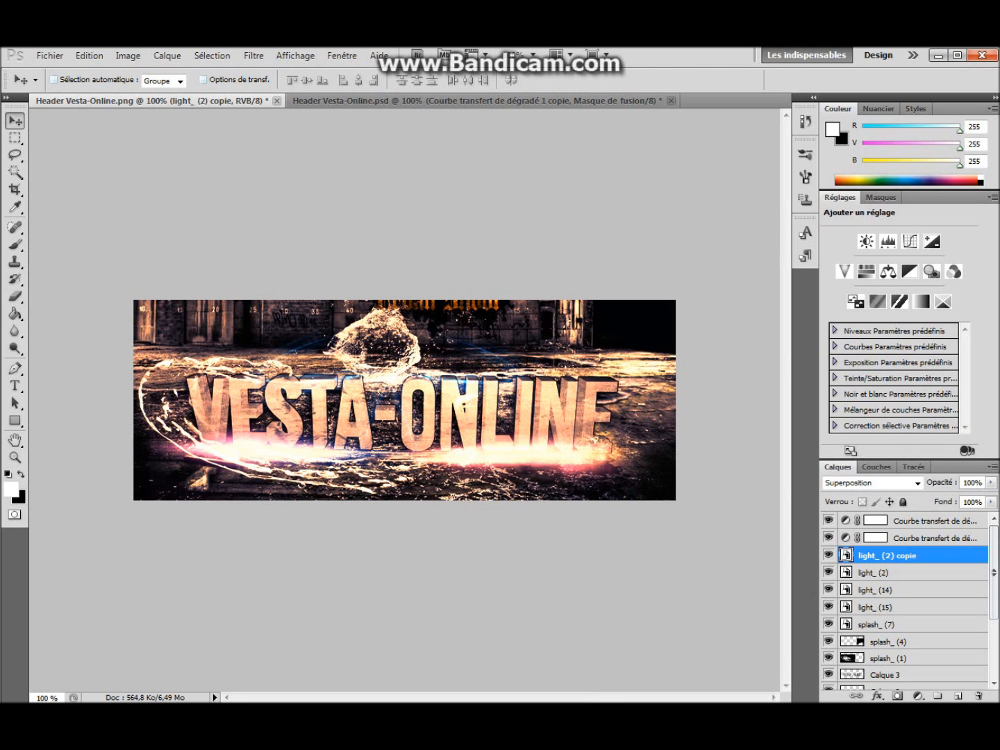
{"action": "key", "text": "alt+Tab"}
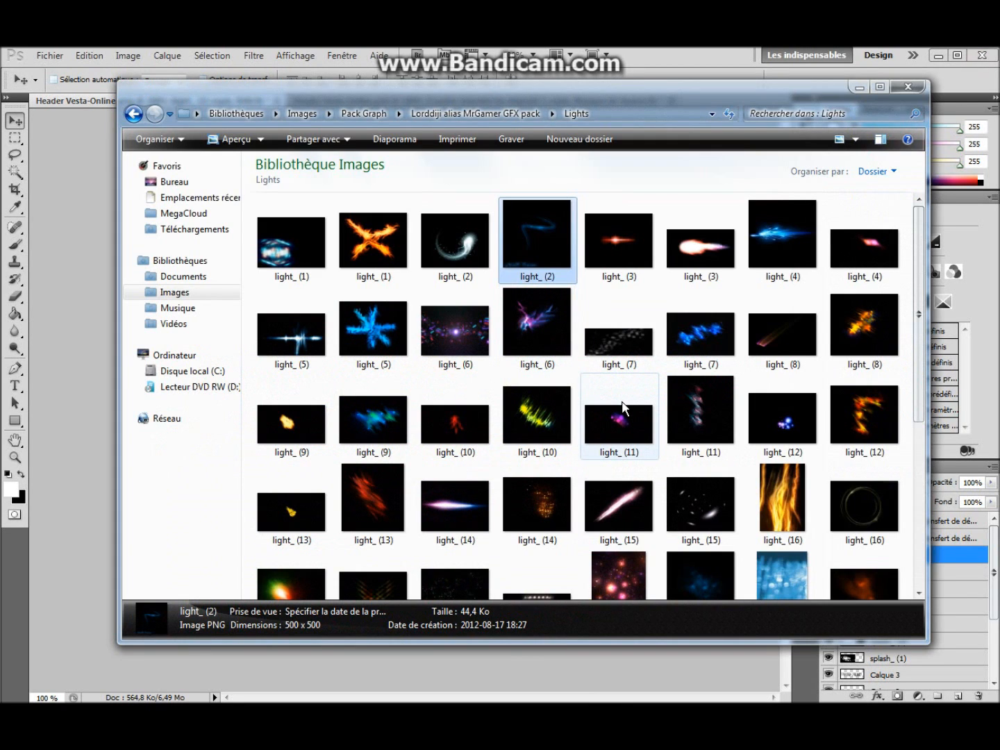
{"action": "left_click", "coordinate": [858, 87]}
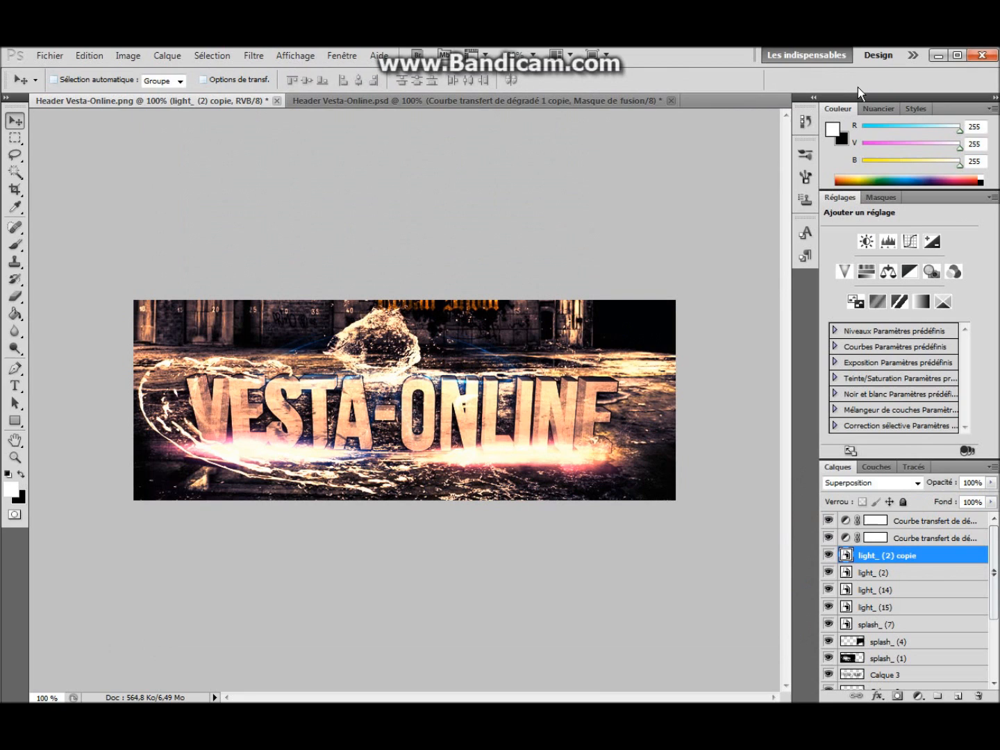